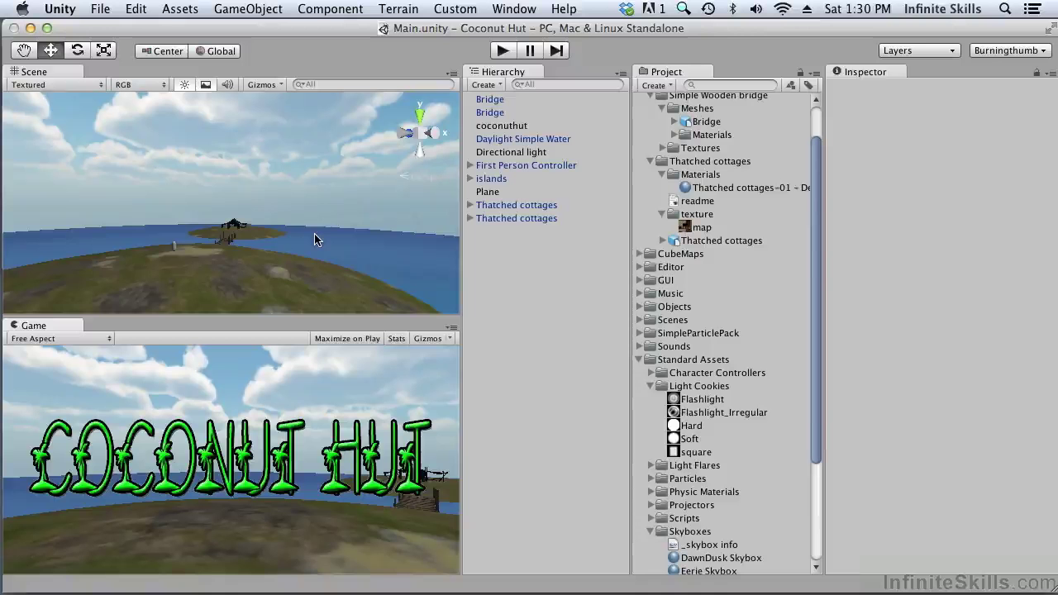
# Step: Quit Unity with the Coconut Hut project and reopen it on IslandDemo's Islands.unity scene
pyautogui.click(57, 9)
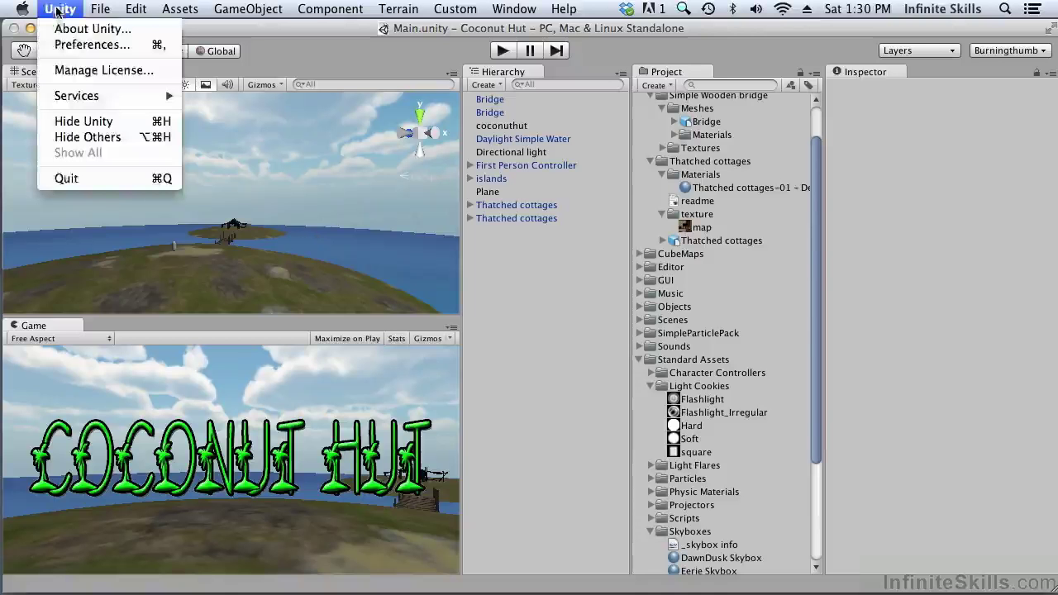
pyautogui.click(100, 175)
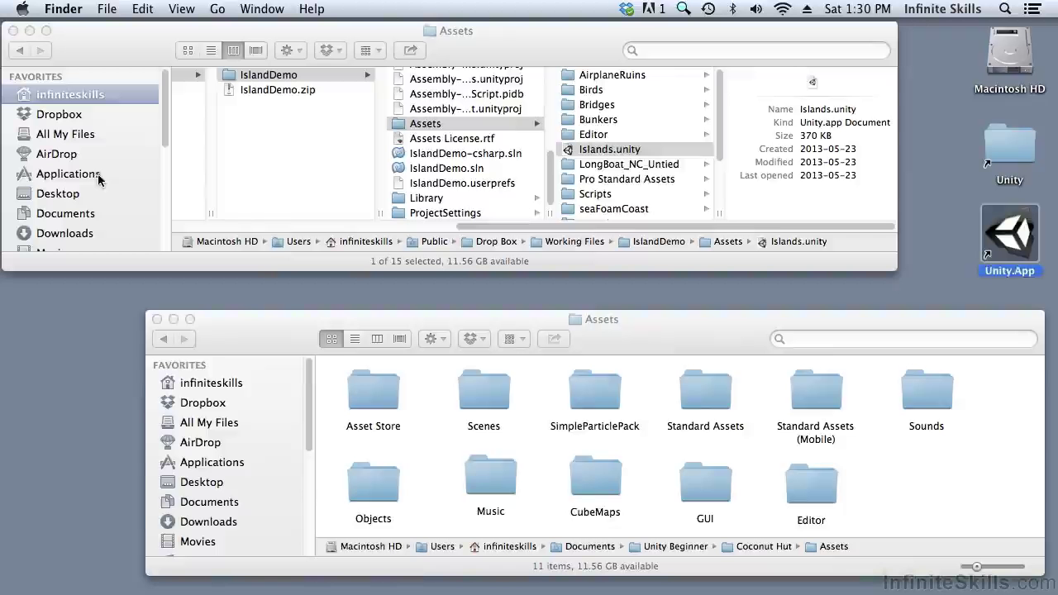
pyautogui.doubleClick(603, 152)
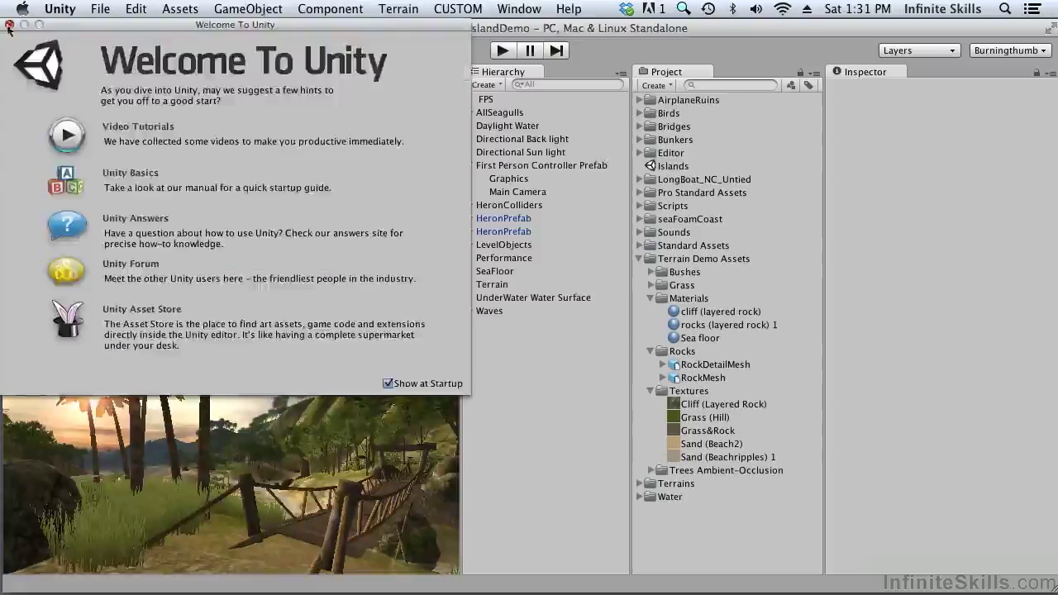
# Step: Close the Welcome window, then play-test the Islands demo in a maximized Game view and stop it
pyautogui.click(11, 34)
pyautogui.hotkey('shift', 'space')
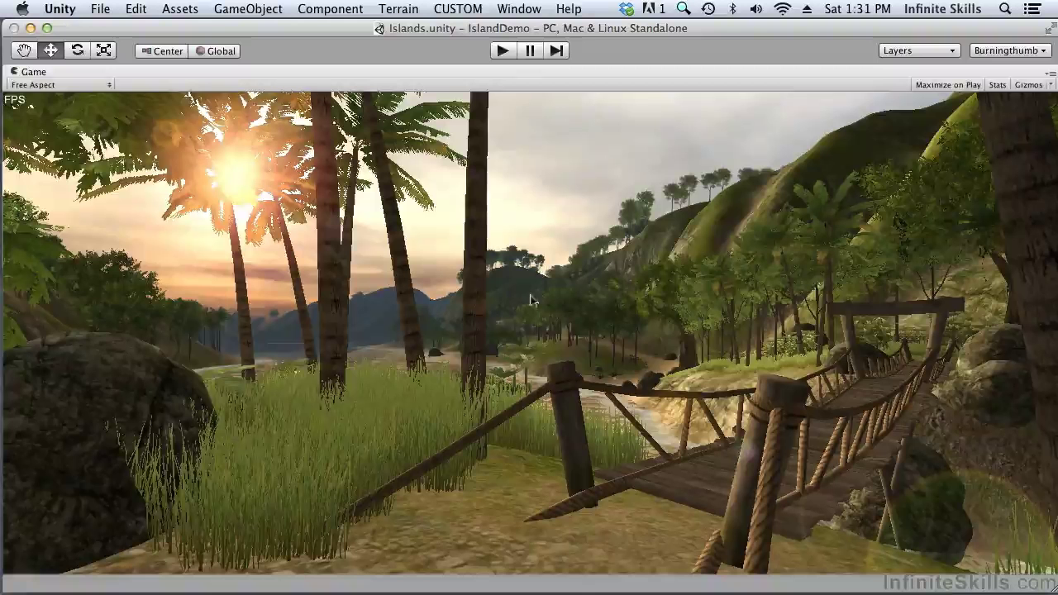
pyautogui.click(502, 52)
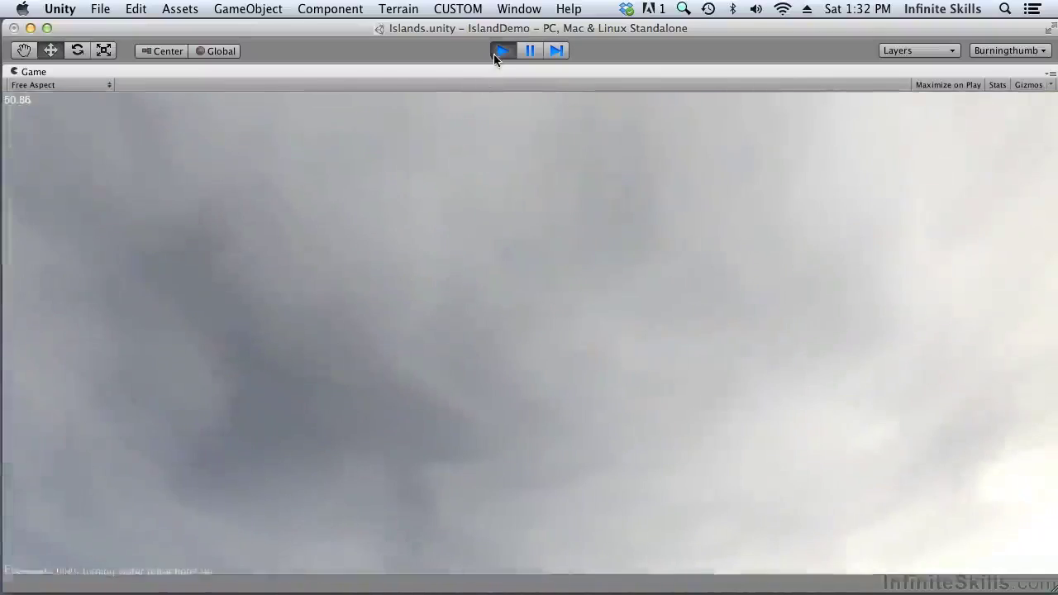
pyautogui.click(500, 51)
# Step: Frame the Terrain and raise the mountain slope with the soft round brush (size 25, opacity 50)
pyautogui.click(501, 284)
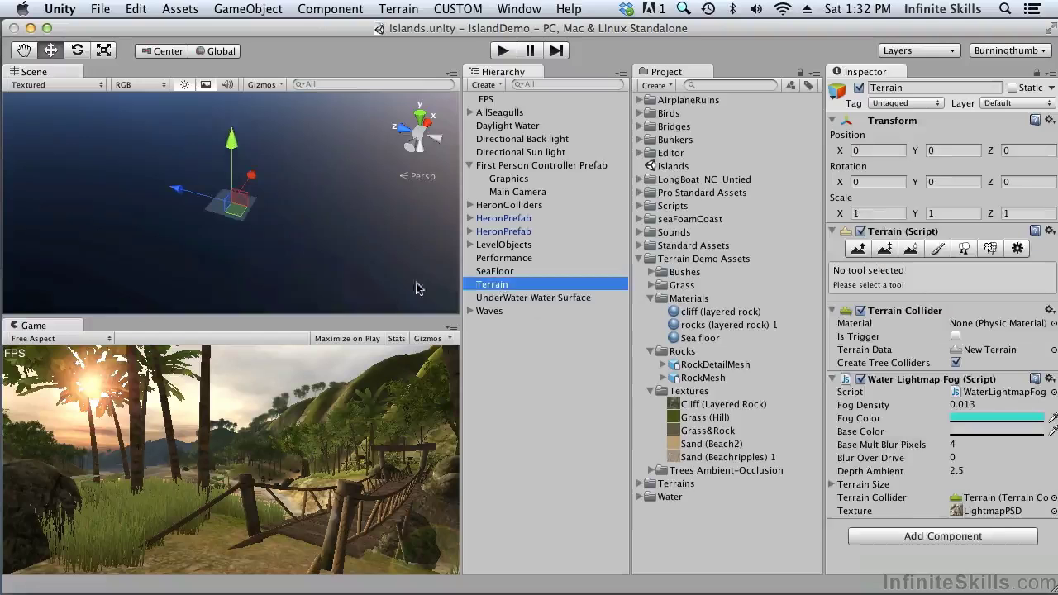
pyautogui.press('f')
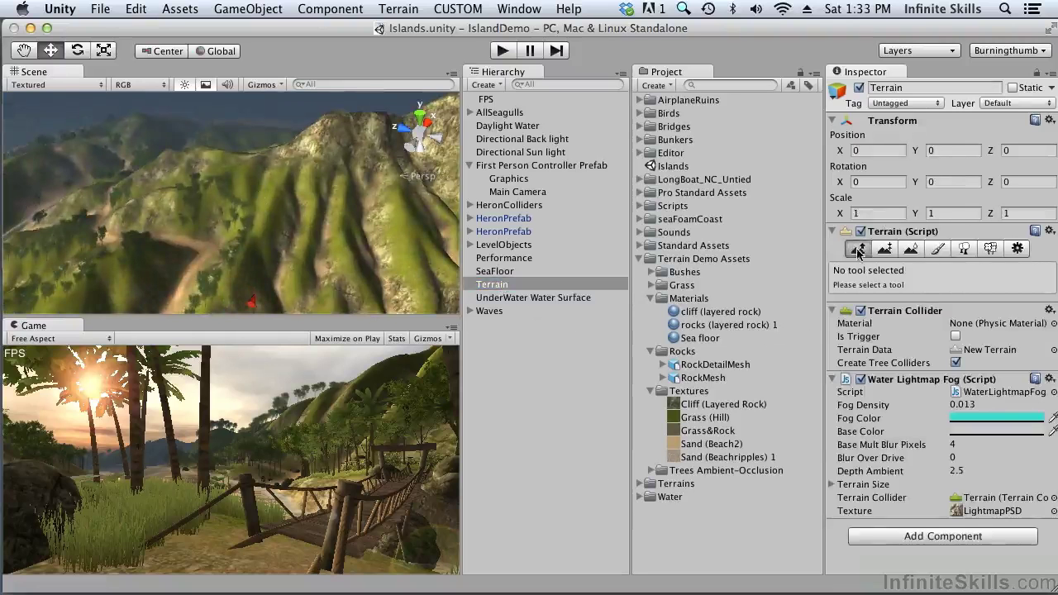
pyautogui.click(856, 250)
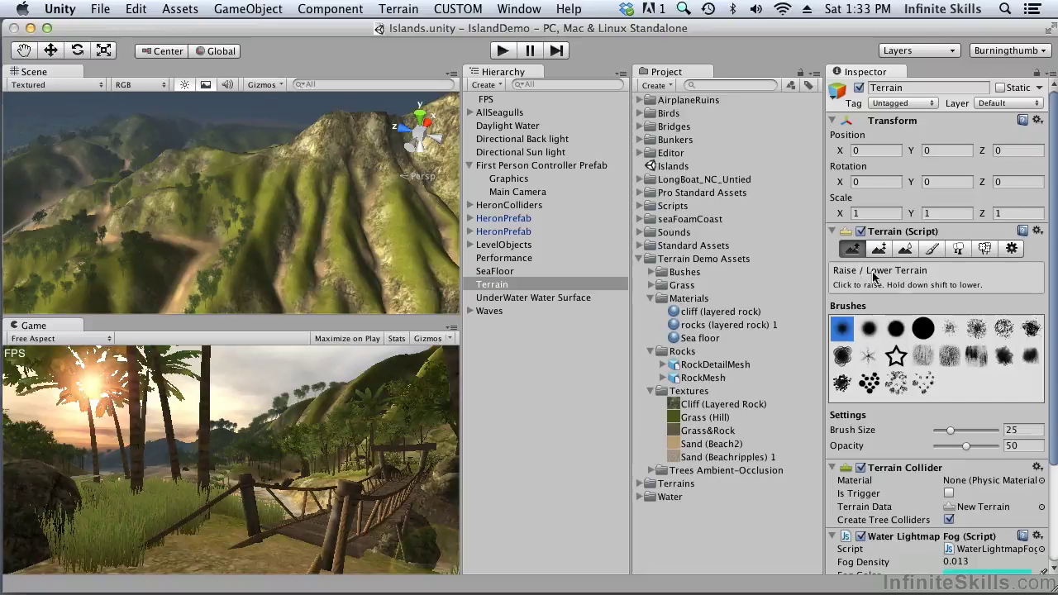
pyautogui.click(869, 330)
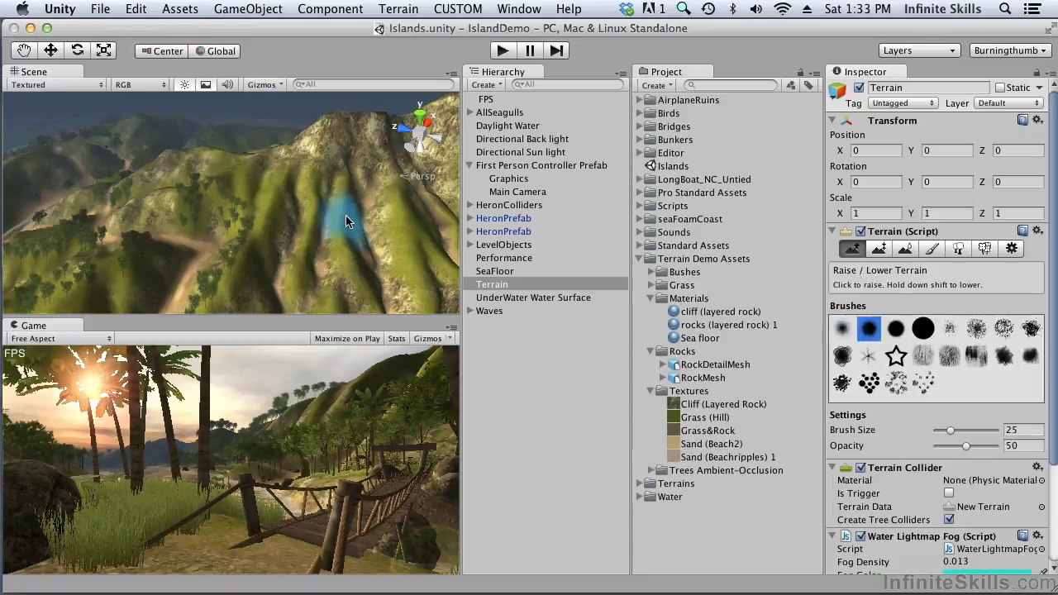
pyautogui.moveTo(346, 221)
pyautogui.mouseDown()
pyautogui.moveTo(360, 217)
pyautogui.moveTo(295, 214)
pyautogui.moveTo(309, 217)
pyautogui.moveTo(313, 179)
pyautogui.moveTo(303, 210)
pyautogui.moveTo(290, 205)
pyautogui.moveTo(340, 220)
pyautogui.moveTo(298, 211)
pyautogui.moveTo(337, 201)
pyautogui.moveTo(331, 213)
pyautogui.moveTo(308, 211)
pyautogui.mouseUp()
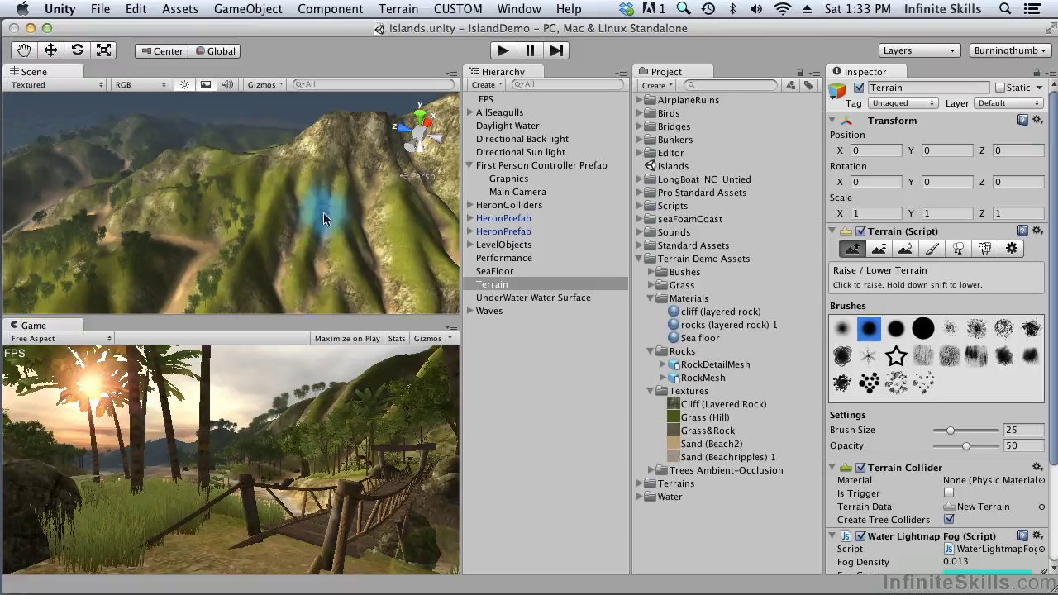
# Step: Try flattening the mountainside to a sampled height of 163.740, then undo it
pyautogui.click(879, 248)
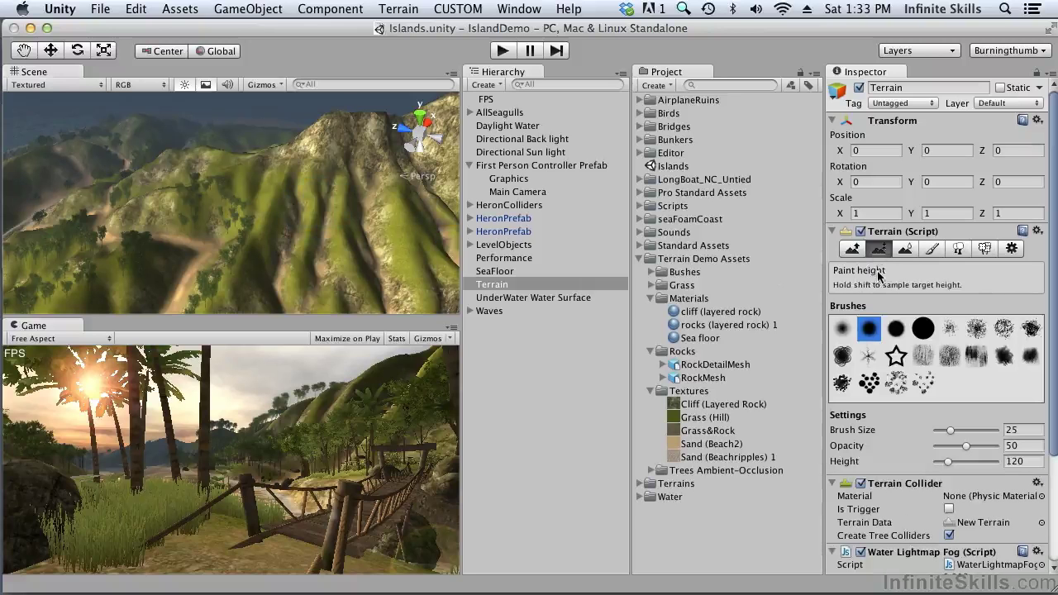
pyautogui.keyDown('shift'); pyautogui.click(339, 220); pyautogui.keyUp('shift')
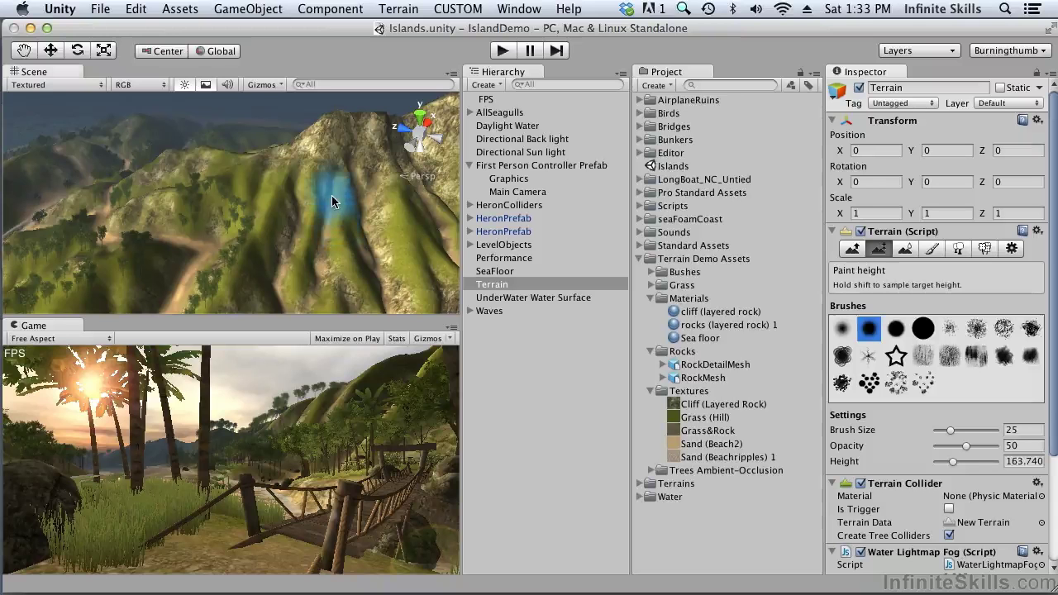
pyautogui.moveTo(331, 195)
pyautogui.mouseDown()
pyautogui.moveTo(363, 204)
pyautogui.moveTo(330, 191)
pyautogui.moveTo(344, 201)
pyautogui.moveTo(334, 194)
pyautogui.moveTo(364, 192)
pyautogui.moveTo(333, 191)
pyautogui.moveTo(409, 200)
pyautogui.mouseUp()
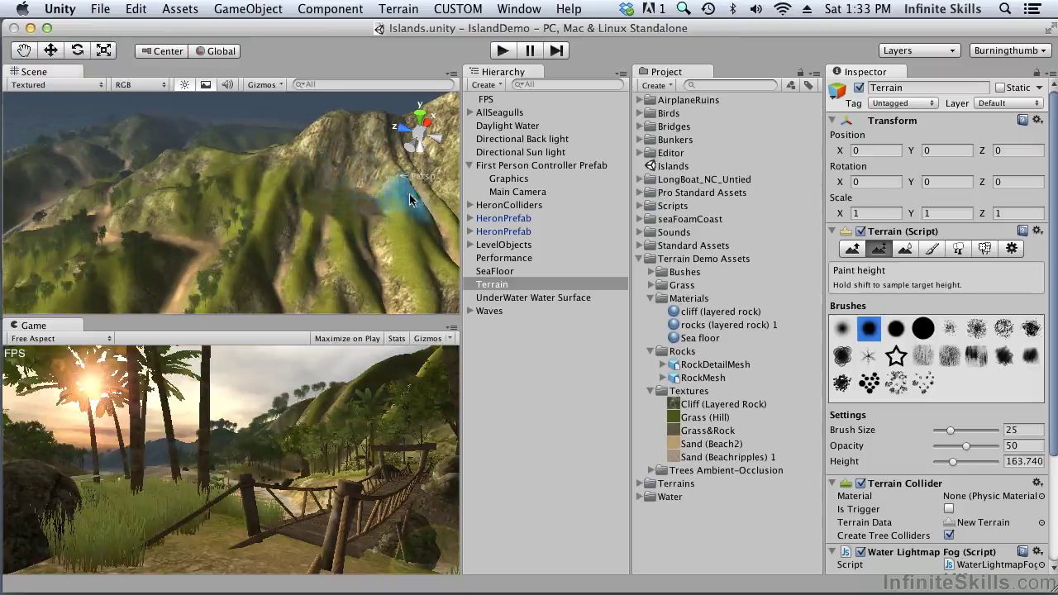
pyautogui.press('super+z')
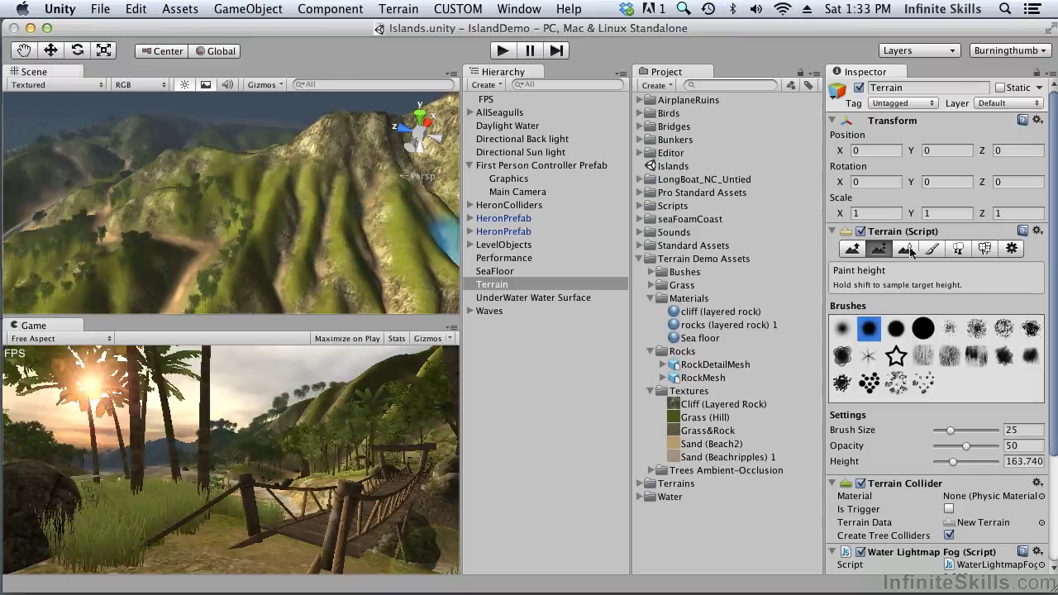
# Step: Smooth the mountain slope and peak with the Smooth Height tool
pyautogui.click(907, 248)
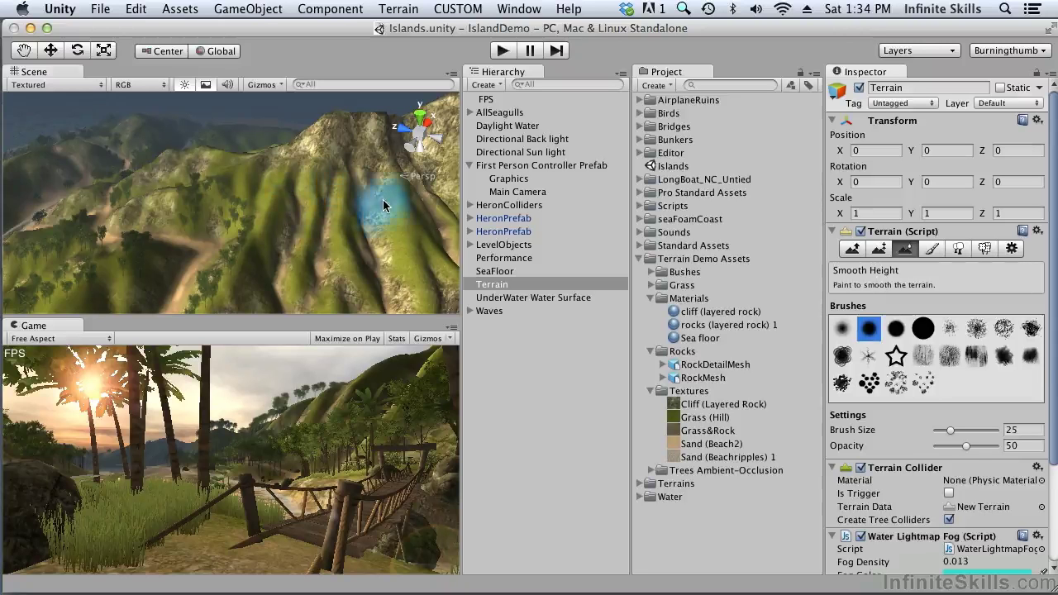
pyautogui.moveTo(383, 199)
pyautogui.mouseDown()
pyautogui.moveTo(340, 200)
pyautogui.moveTo(324, 214)
pyautogui.moveTo(352, 224)
pyautogui.moveTo(307, 233)
pyautogui.moveTo(397, 233)
pyautogui.moveTo(290, 207)
pyautogui.moveTo(307, 236)
pyautogui.moveTo(282, 261)
pyautogui.moveTo(239, 244)
pyautogui.mouseUp()
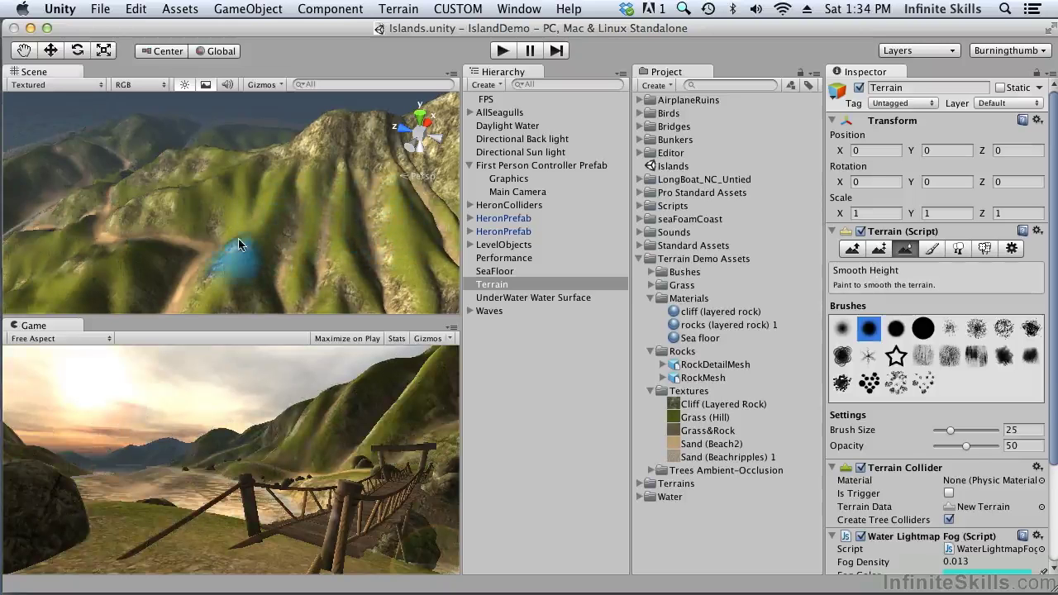
pyautogui.moveTo(395, 139)
pyautogui.mouseDown()
pyautogui.moveTo(311, 140)
pyautogui.moveTo(387, 122)
pyautogui.moveTo(317, 129)
pyautogui.mouseUp()
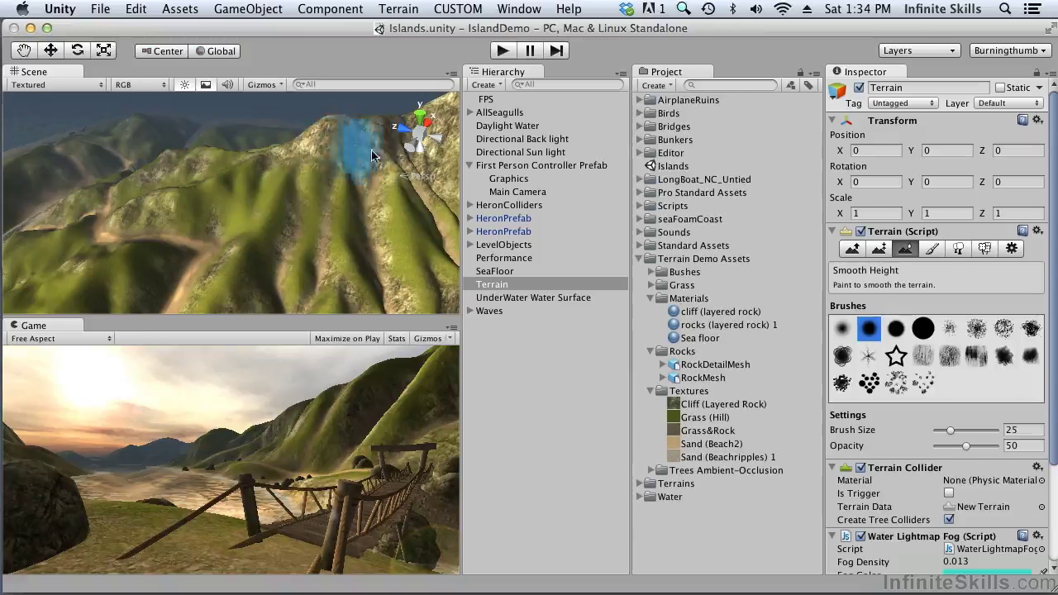
pyautogui.moveTo(372, 154); pyautogui.dragTo(331, 182)
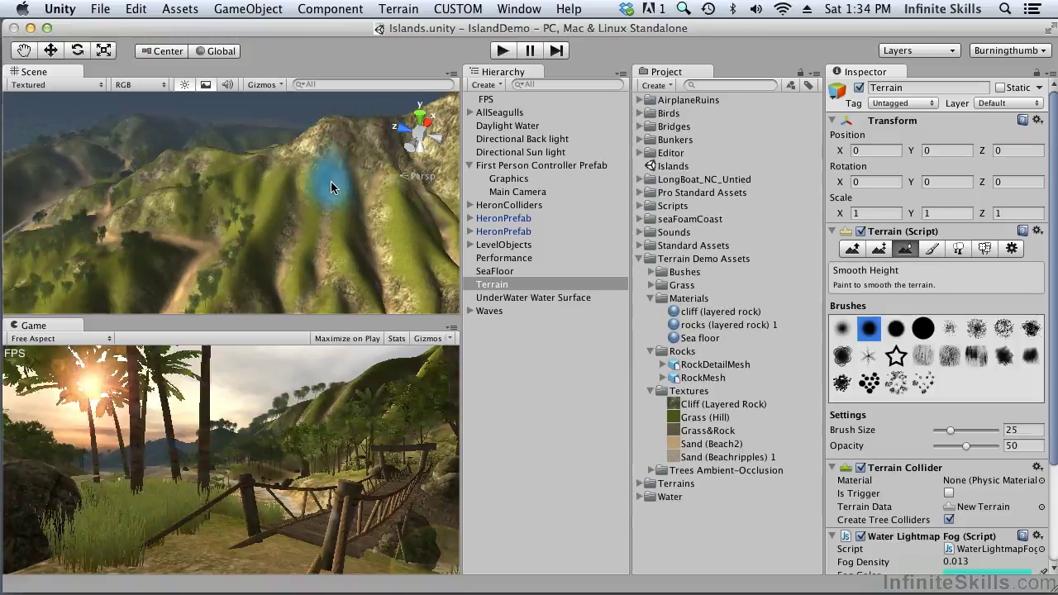
# Step: Plant ThinTree trees across the hillside at brush size 40 and tree density 83
pyautogui.click(932, 251)
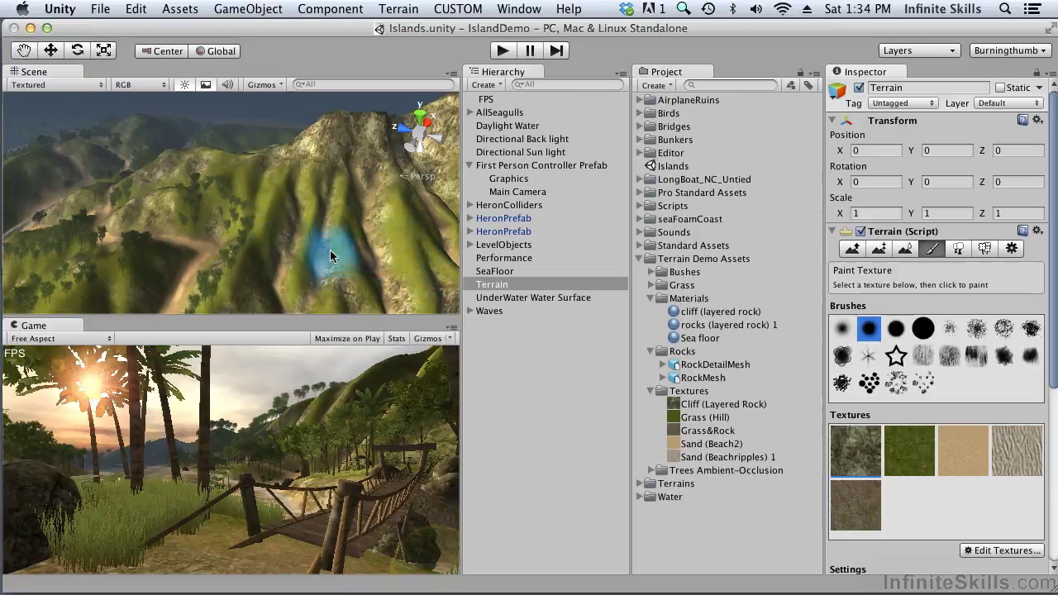
pyautogui.click(958, 249)
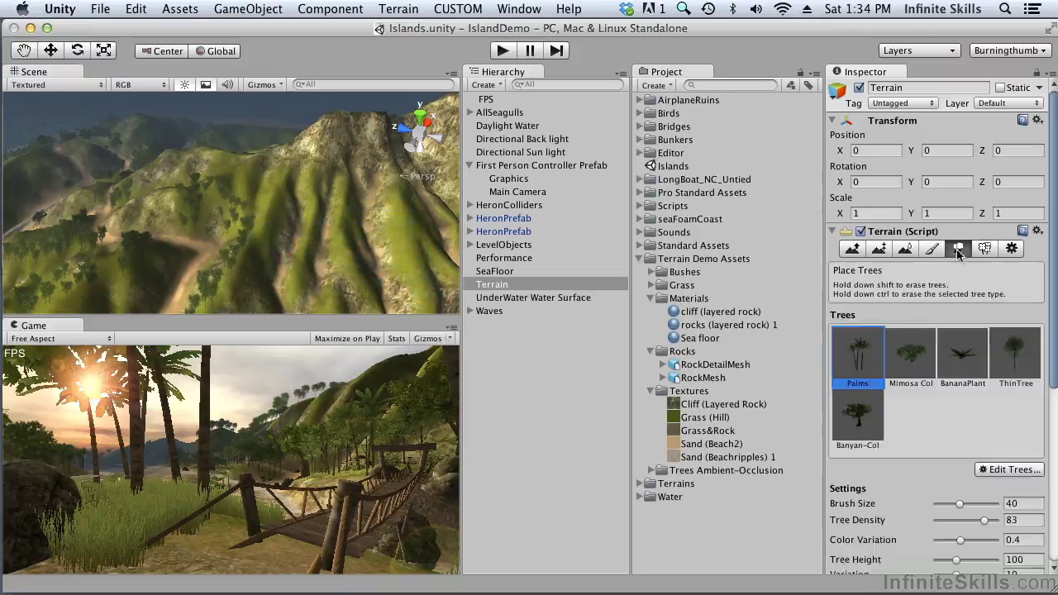
pyautogui.click(1011, 356)
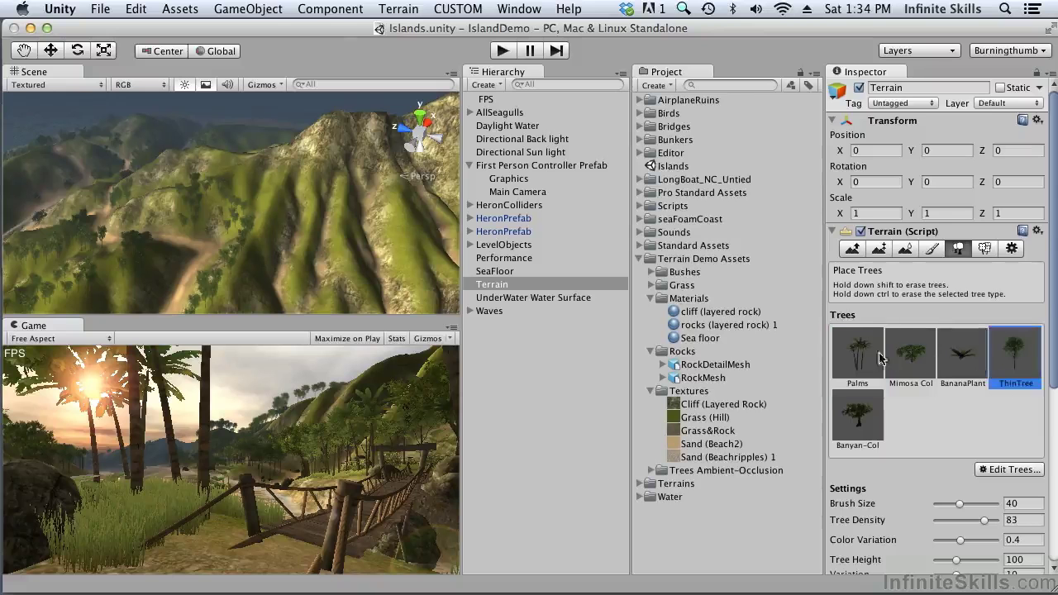
pyautogui.moveTo(343, 235)
pyautogui.mouseDown()
pyautogui.moveTo(397, 231)
pyautogui.moveTo(380, 248)
pyautogui.moveTo(339, 265)
pyautogui.moveTo(376, 204)
pyautogui.mouseUp()
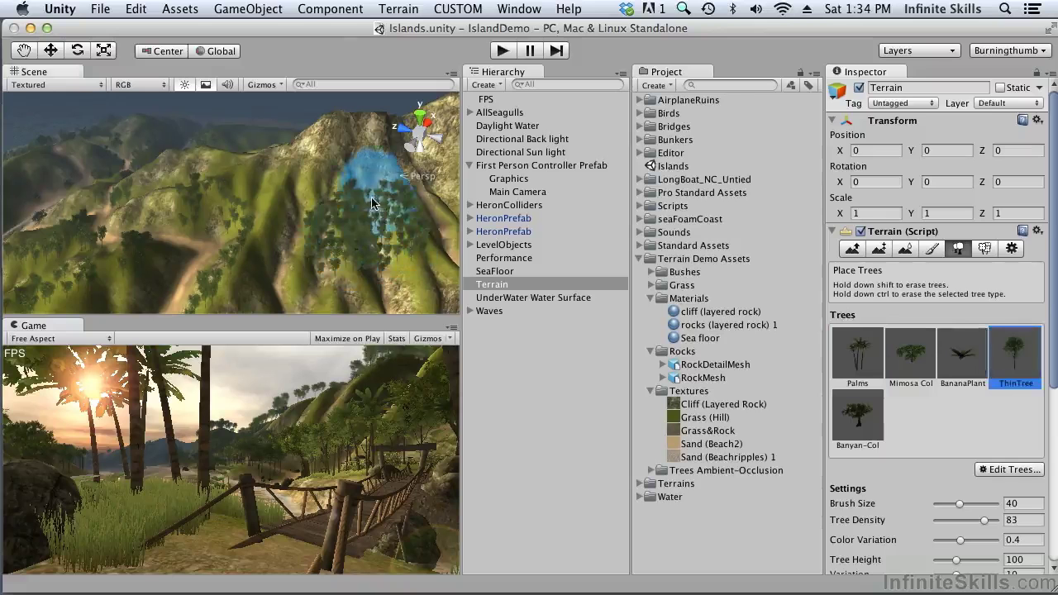
# Step: Paint Fern details on the hillside, then review Terrain Settings (Tree Distance 1011.32, Detail Distance 200.892)
pyautogui.click(983, 250)
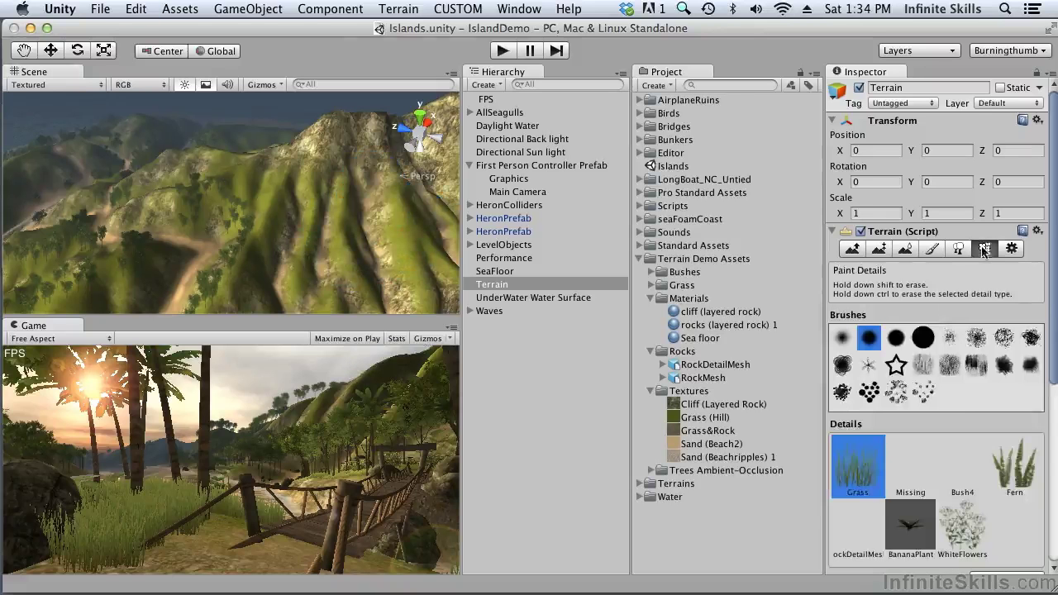
pyautogui.click(1014, 467)
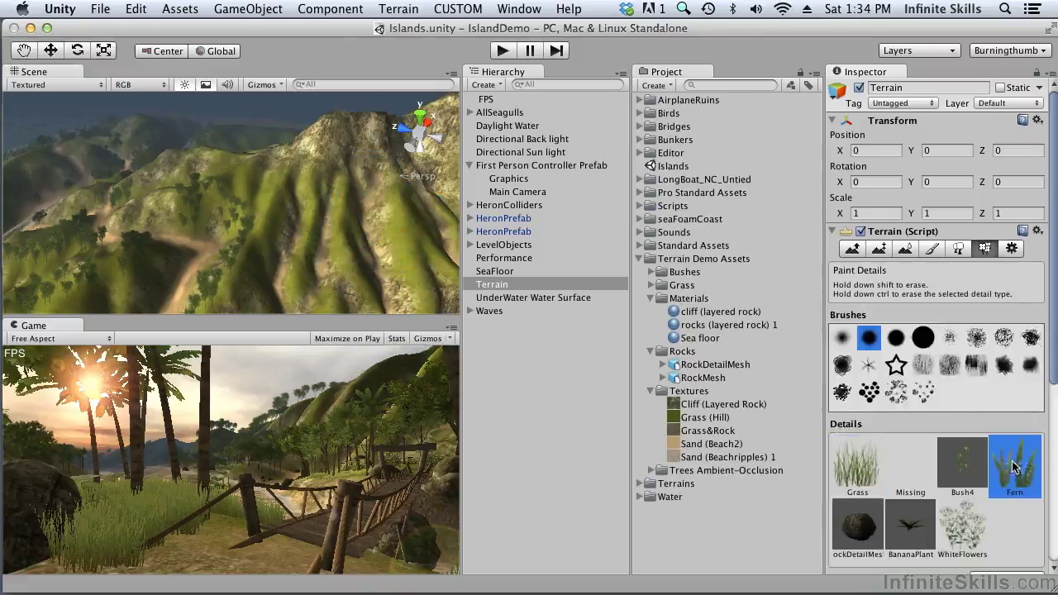
pyautogui.moveTo(380, 221)
pyautogui.mouseDown()
pyautogui.moveTo(377, 268)
pyautogui.moveTo(368, 216)
pyautogui.mouseUp()
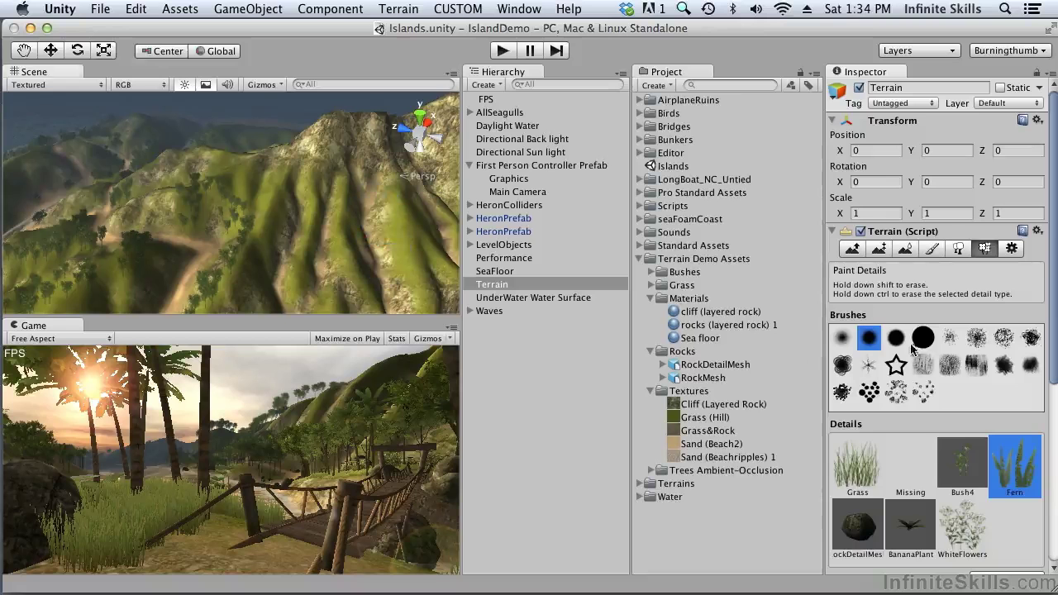
pyautogui.click(1011, 249)
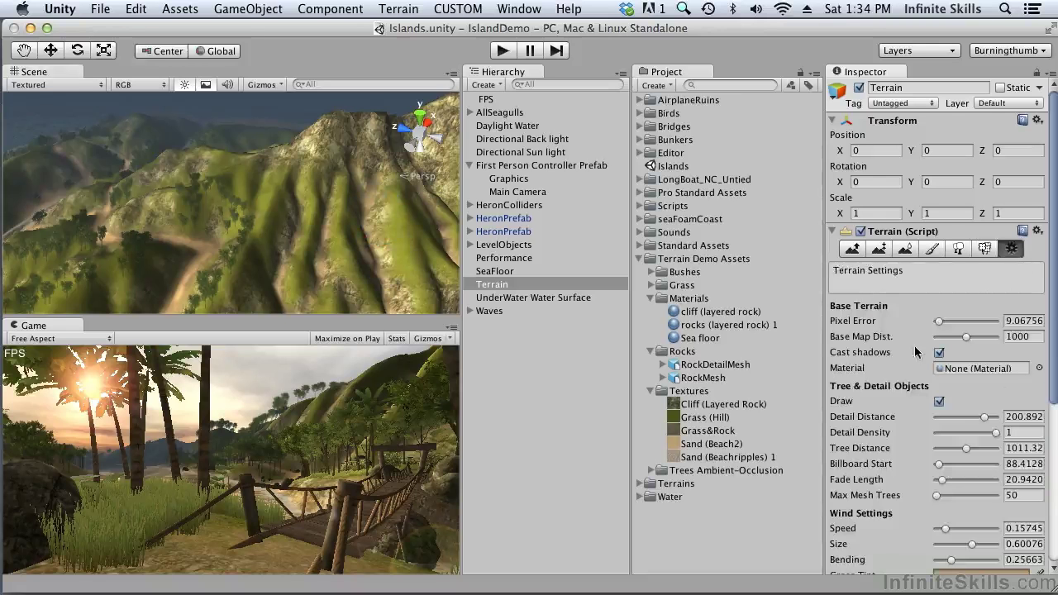
pyautogui.scroll(-5, 895, 350)
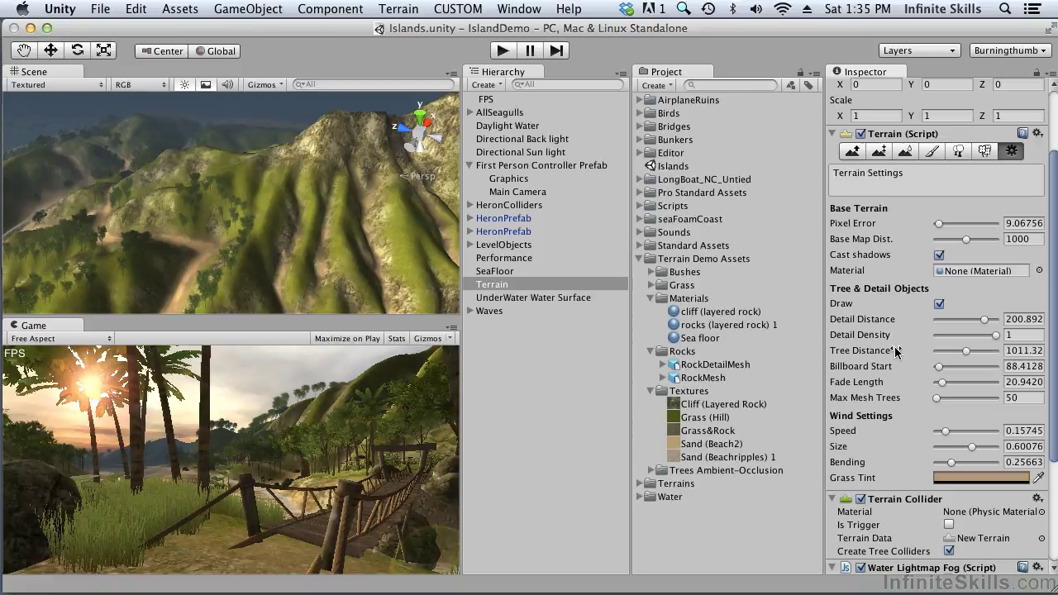
# Step: Switch to the recent Coconut Hut project and open its Main scene
pyautogui.click(99, 9)
pyautogui.click(124, 129)
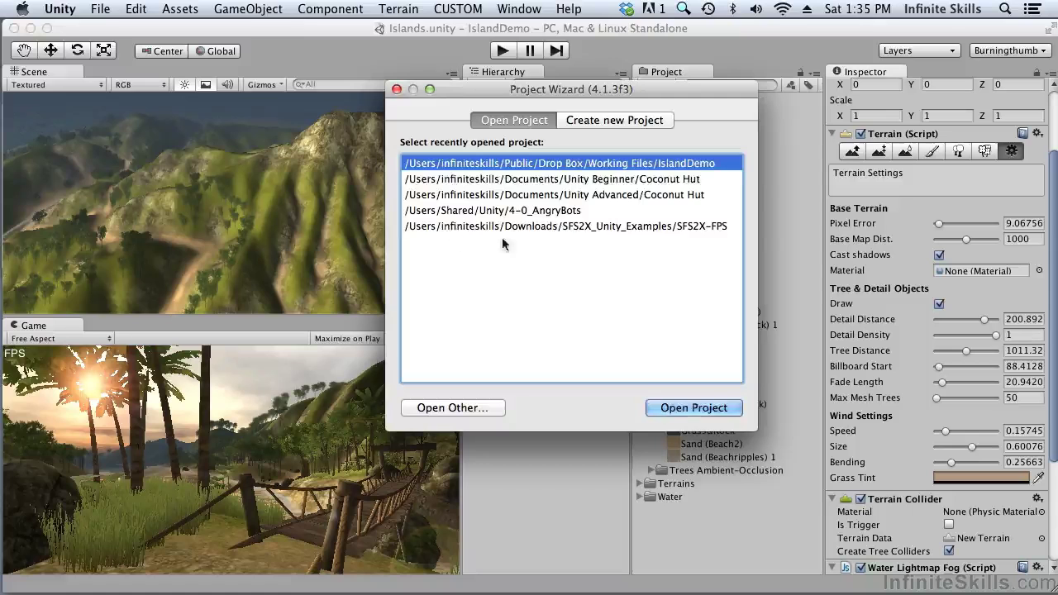
pyautogui.click(603, 179)
pyautogui.click(685, 407)
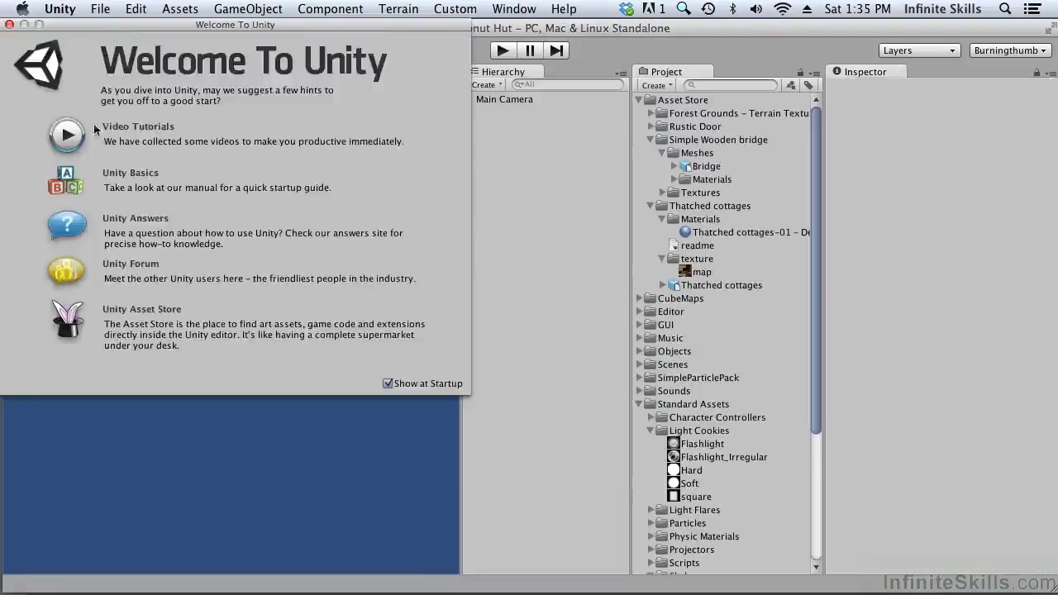
pyautogui.click(9, 24)
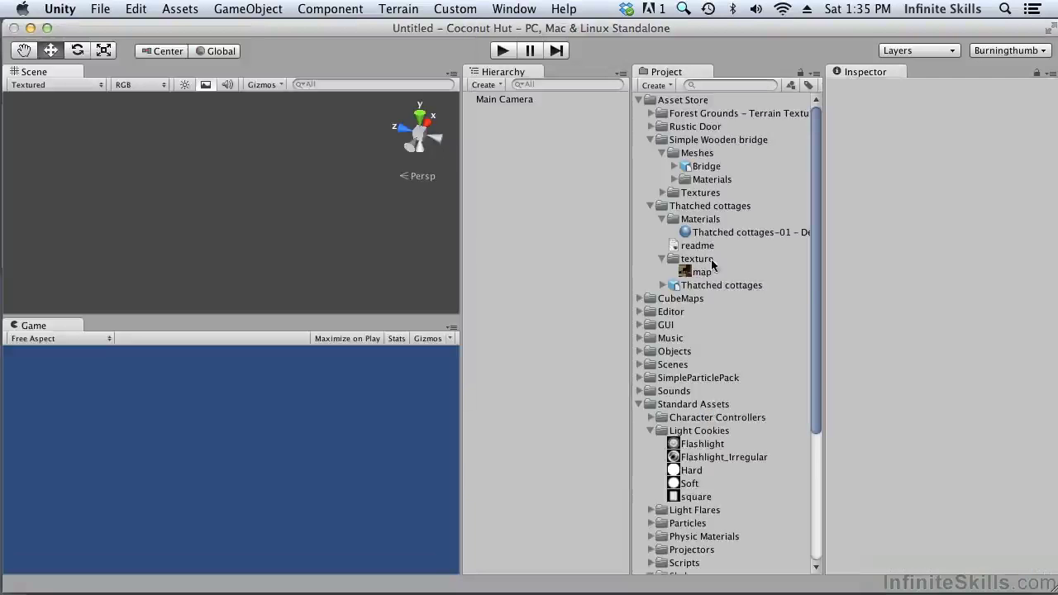
pyautogui.click(641, 364)
pyautogui.doubleClick(676, 378)
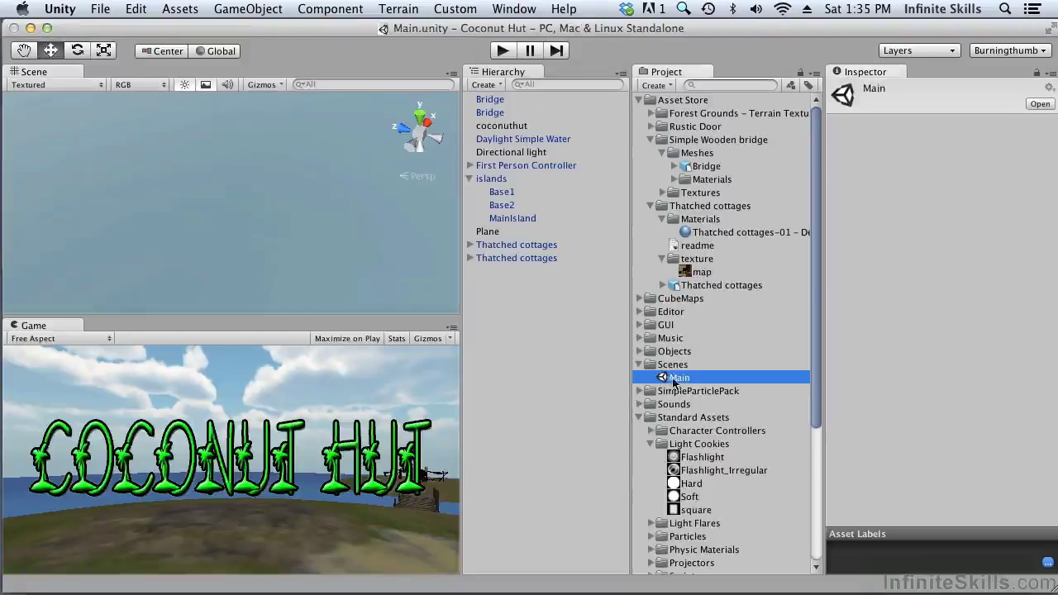
# Step: Select the islands group and frame it in the Scene view
pyautogui.click(494, 179)
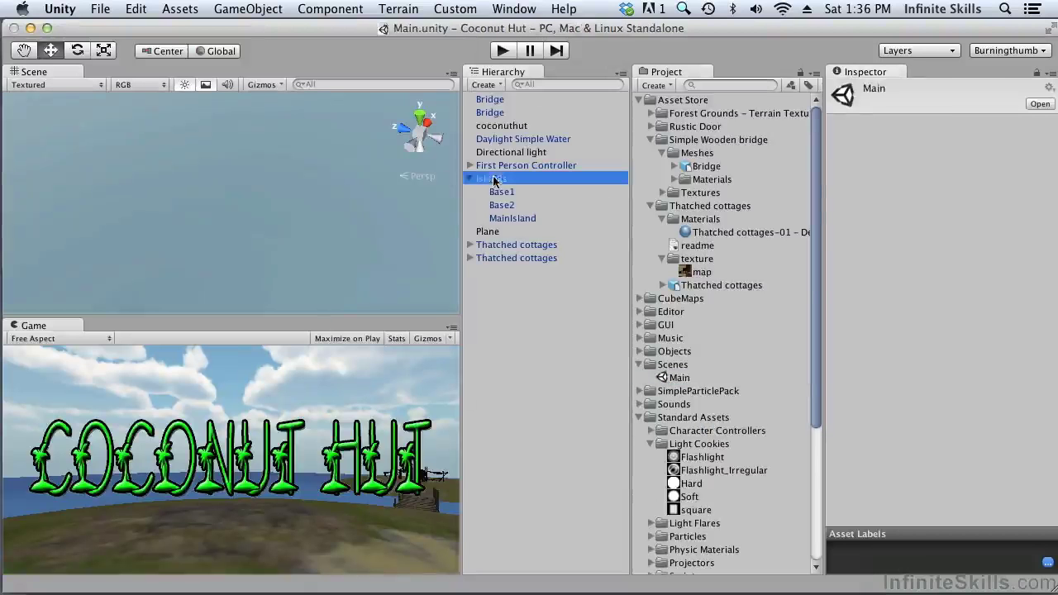
pyautogui.press('f')
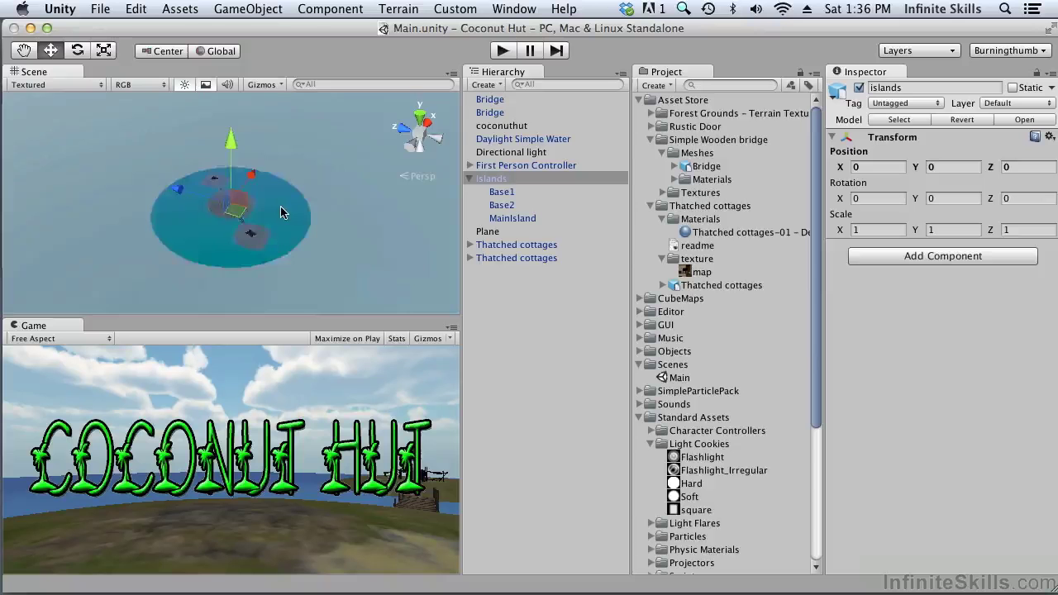
pyautogui.scroll(3, 281, 209)
pyautogui.scroll(5, 283, 213)
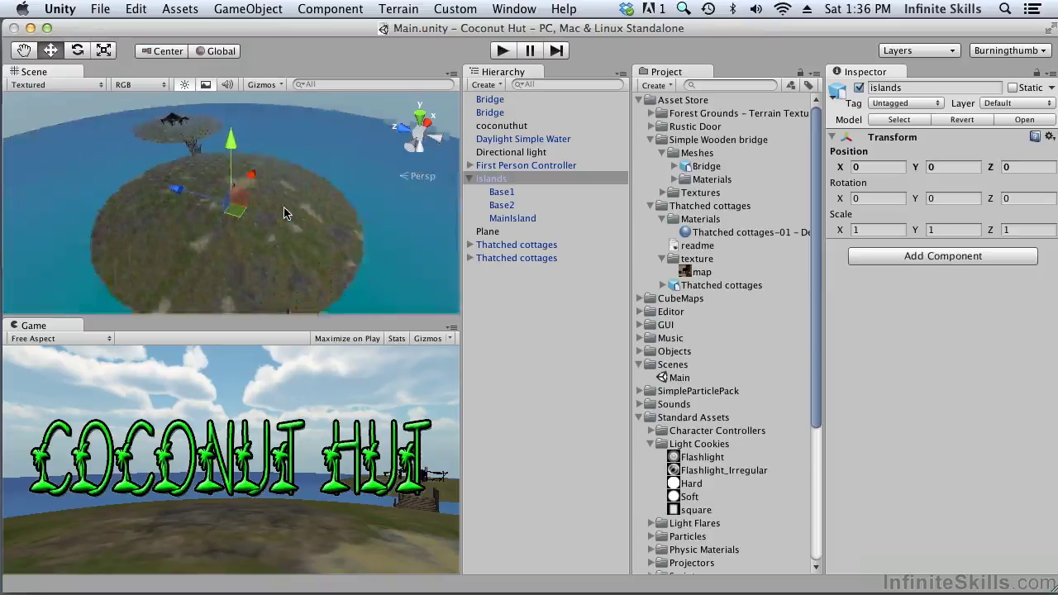
# Step: Select the MainIsland mesh and open its island material (Diffuse shader) from the Project
pyautogui.click(286, 209)
pyautogui.click(324, 210)
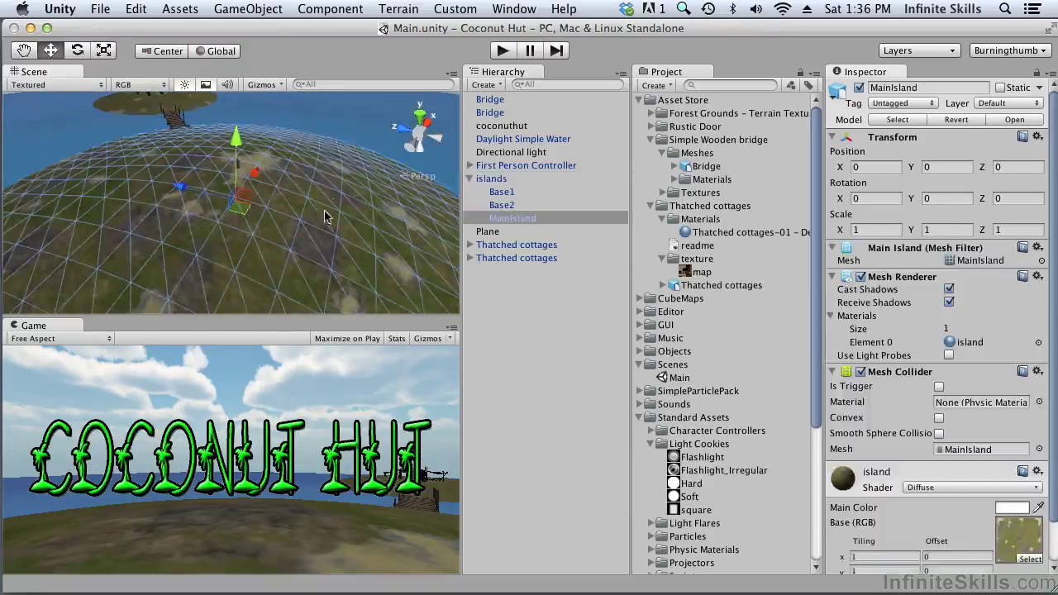
pyautogui.click(351, 118)
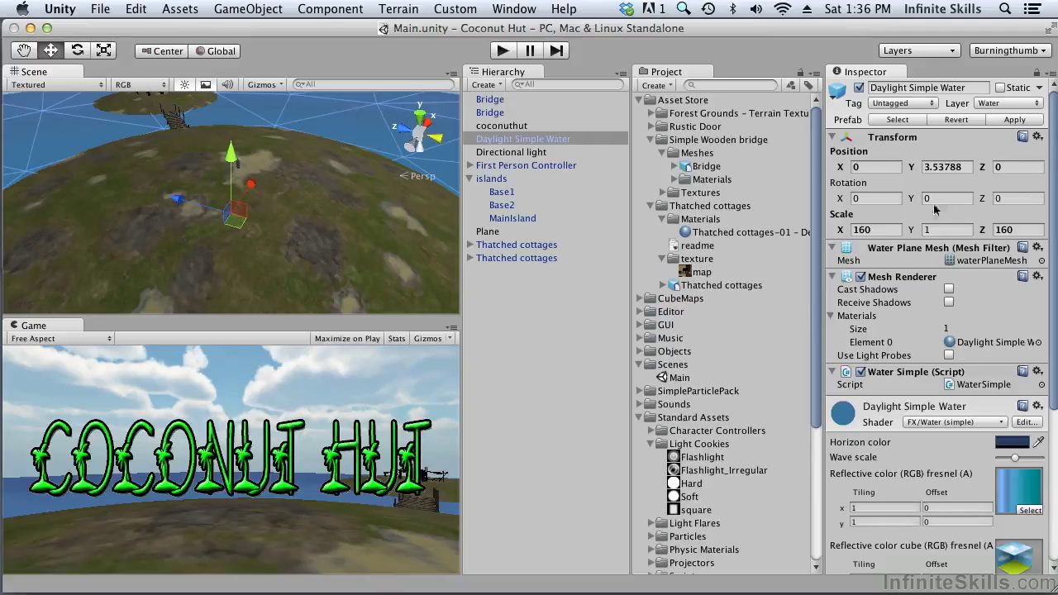
pyautogui.click(410, 240)
pyautogui.click(407, 244)
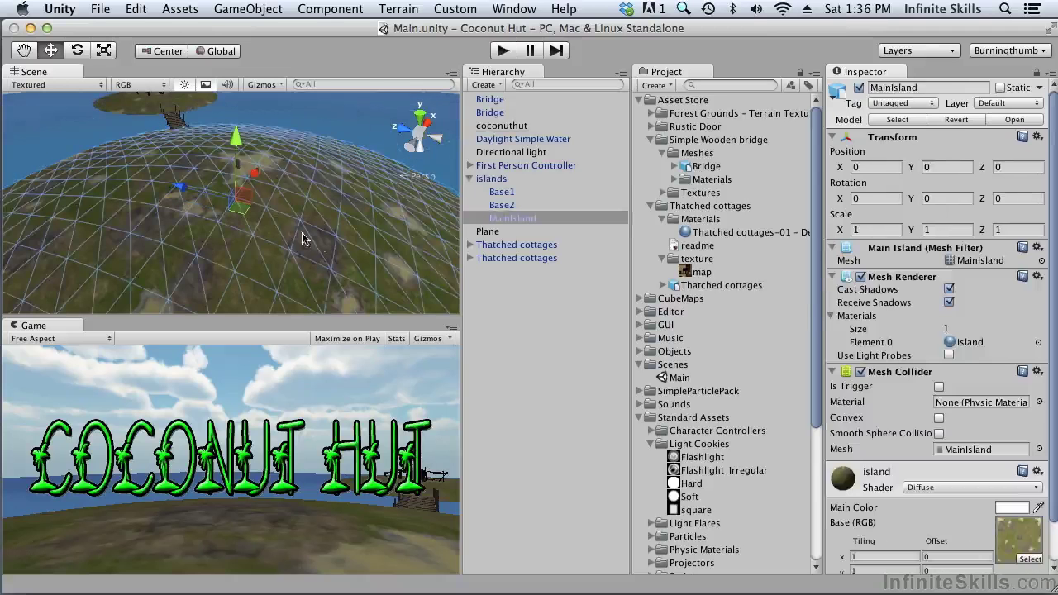
pyautogui.click(504, 219)
pyautogui.click(969, 342)
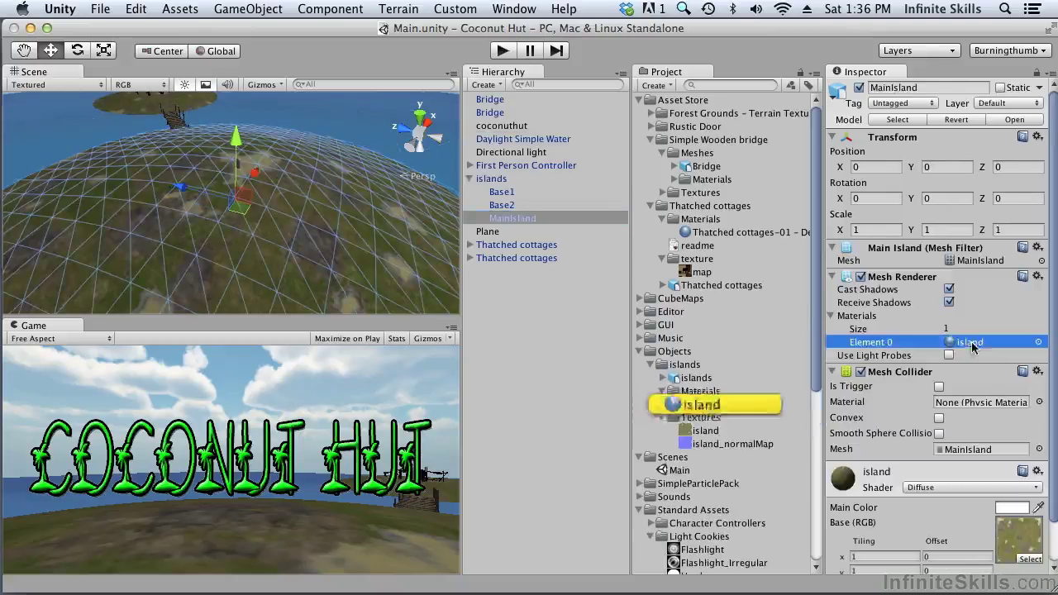
pyautogui.click(707, 404)
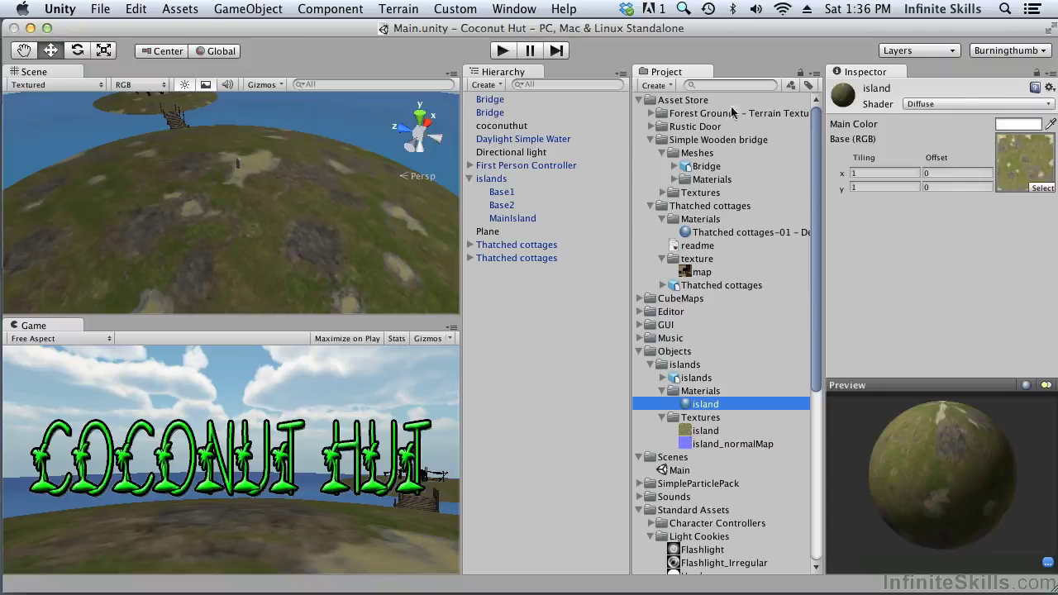
# Step: Give the island material the Bumped Diffuse shader and island_normalMap normal map, tiled 10 by 10
pyautogui.click(963, 106)
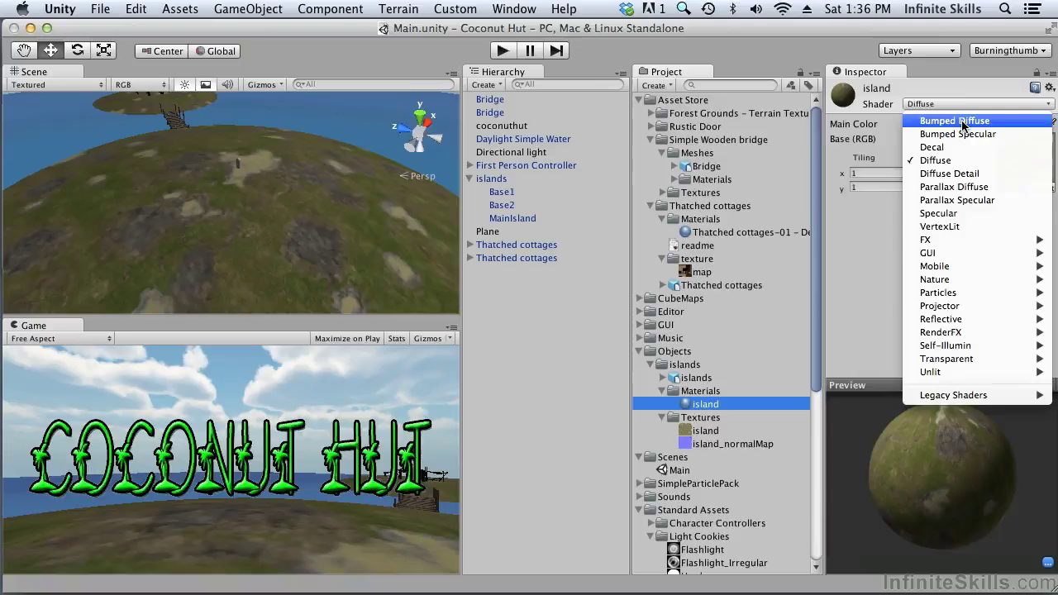
pyautogui.click(963, 125)
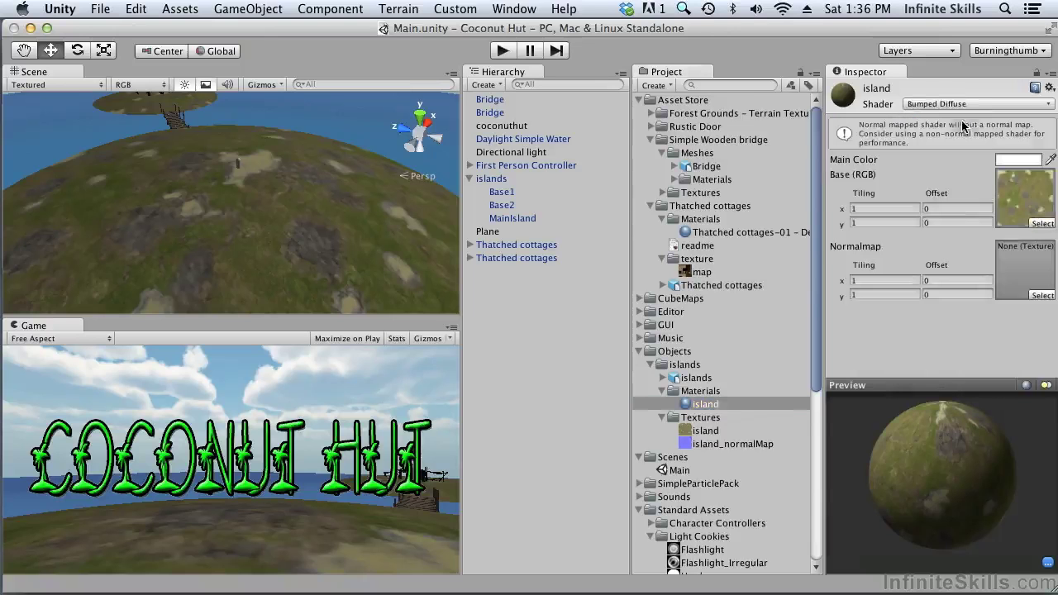
pyautogui.moveTo(714, 445); pyautogui.dragTo(1019, 280)
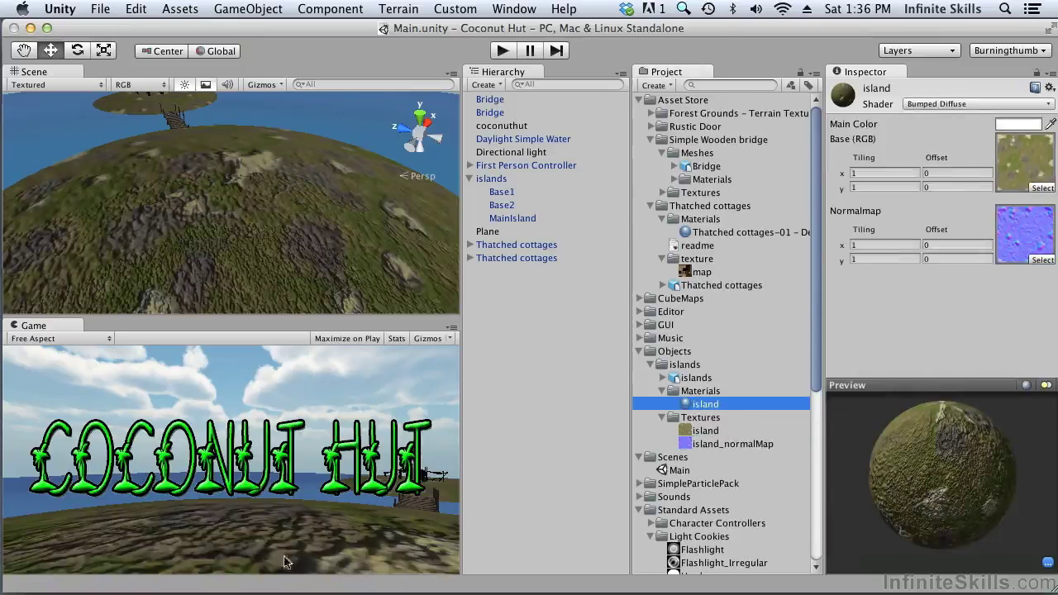
pyautogui.click(867, 245)
pyautogui.write('10')
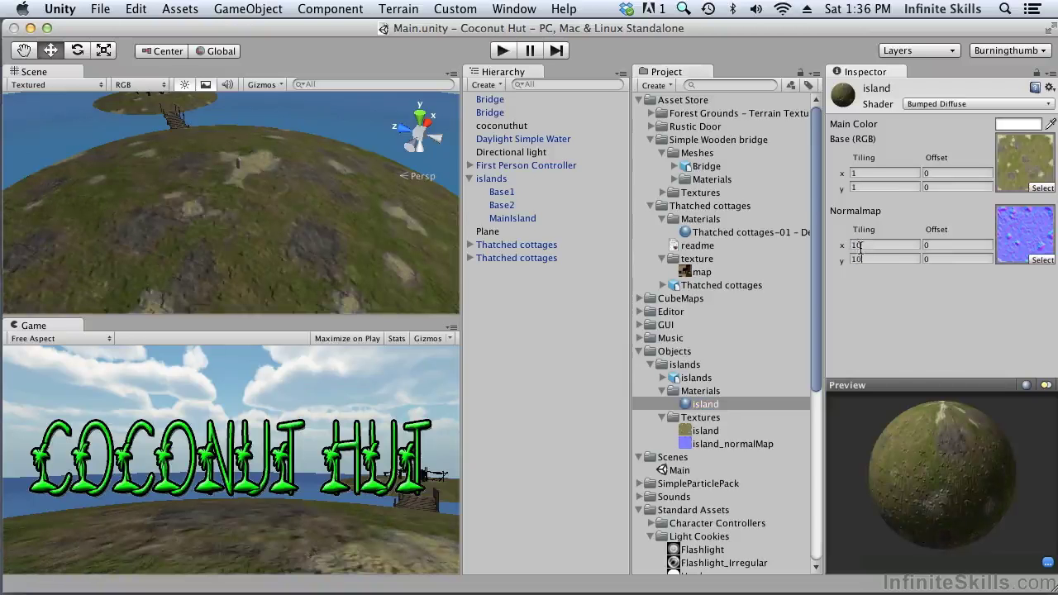
pyautogui.hotkey('shift', 'space')
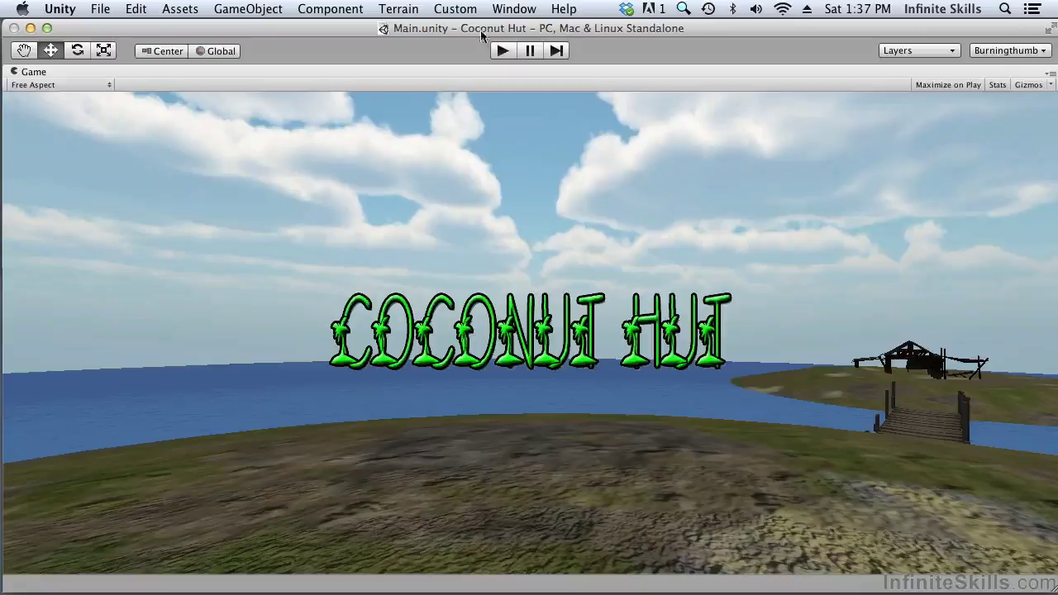
pyautogui.click(502, 51)
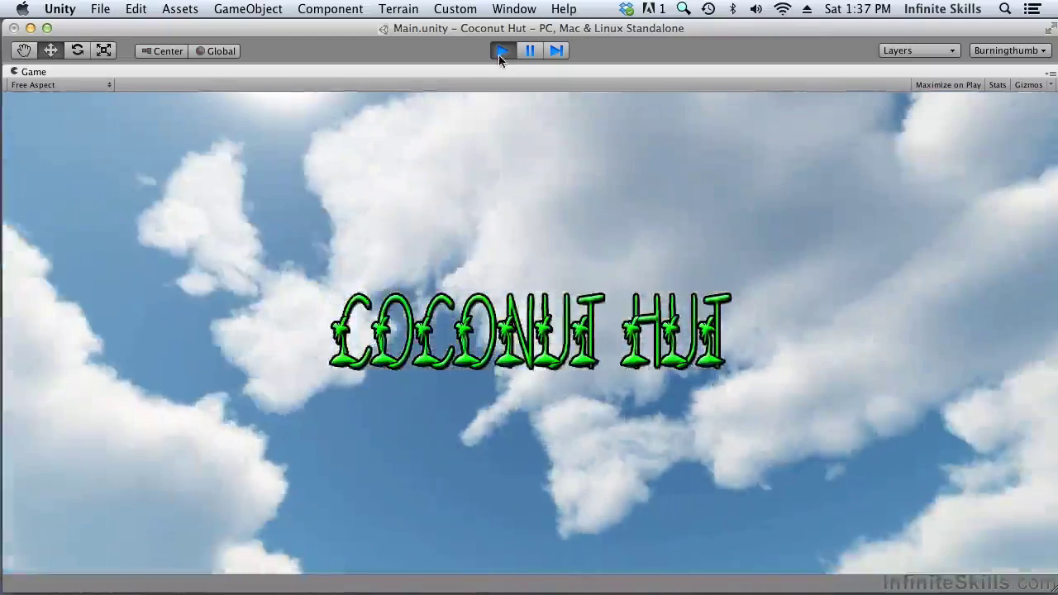
pyautogui.click(501, 52)
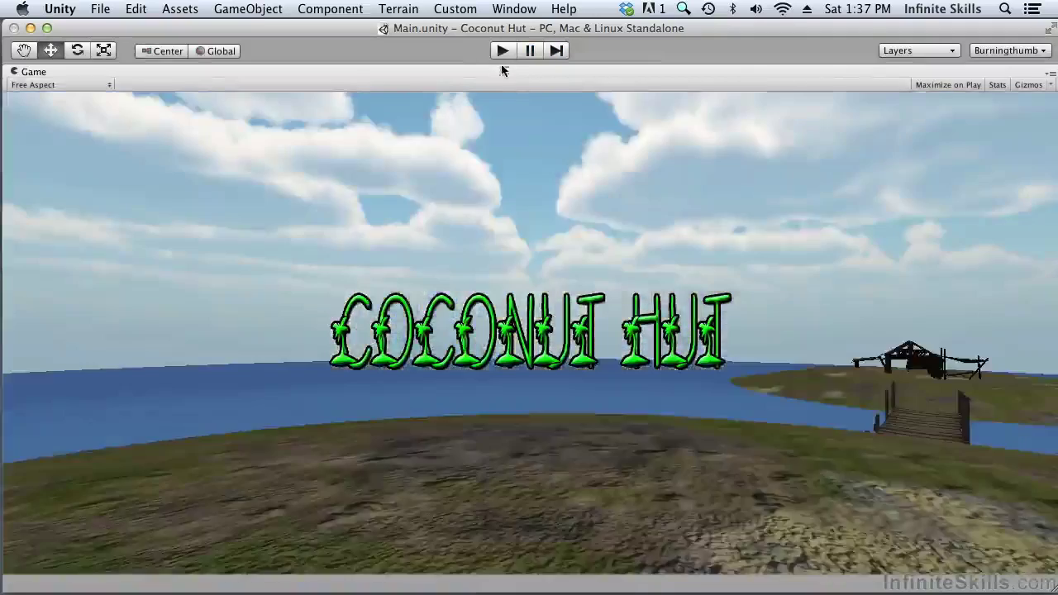
# Step: Switch the island material to Parallax Diffuse with island_normalMap as heightmap, tiled 20 by 20
pyautogui.click(969, 104)
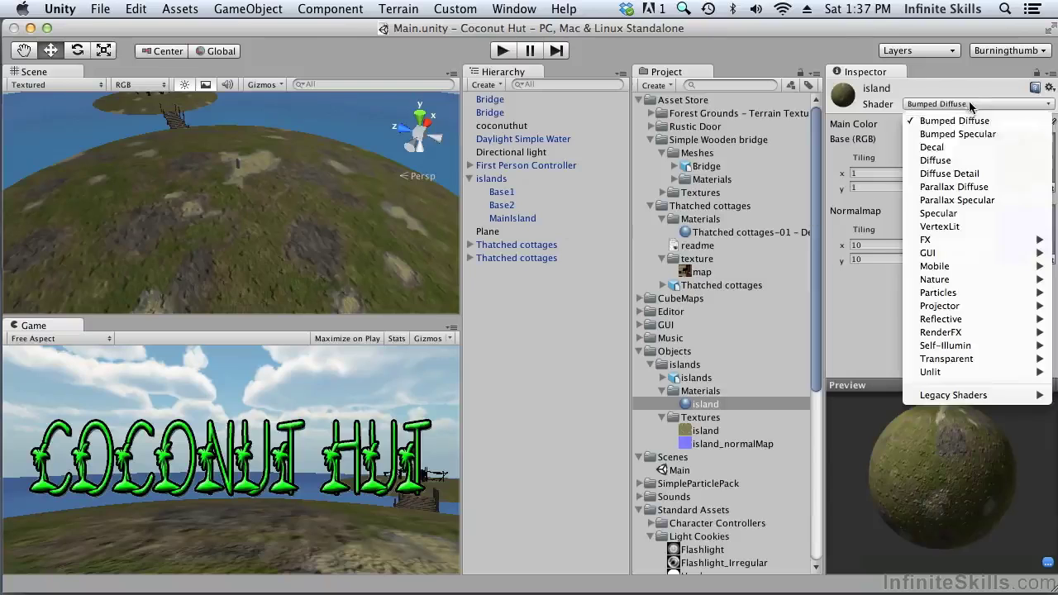
pyautogui.click(932, 187)
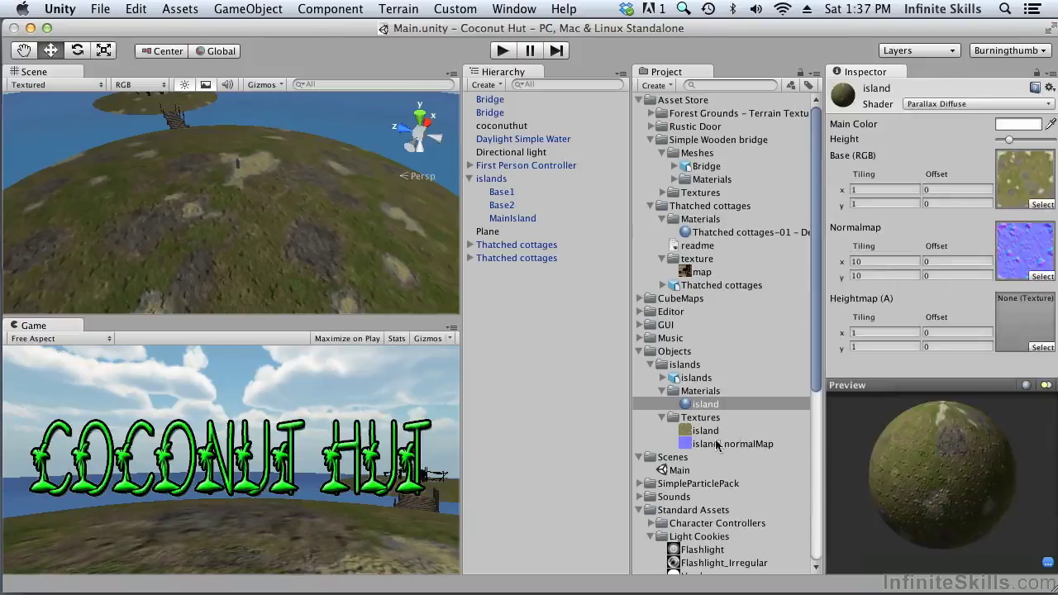
pyautogui.moveTo(718, 446); pyautogui.dragTo(1017, 328)
pyautogui.click(888, 333)
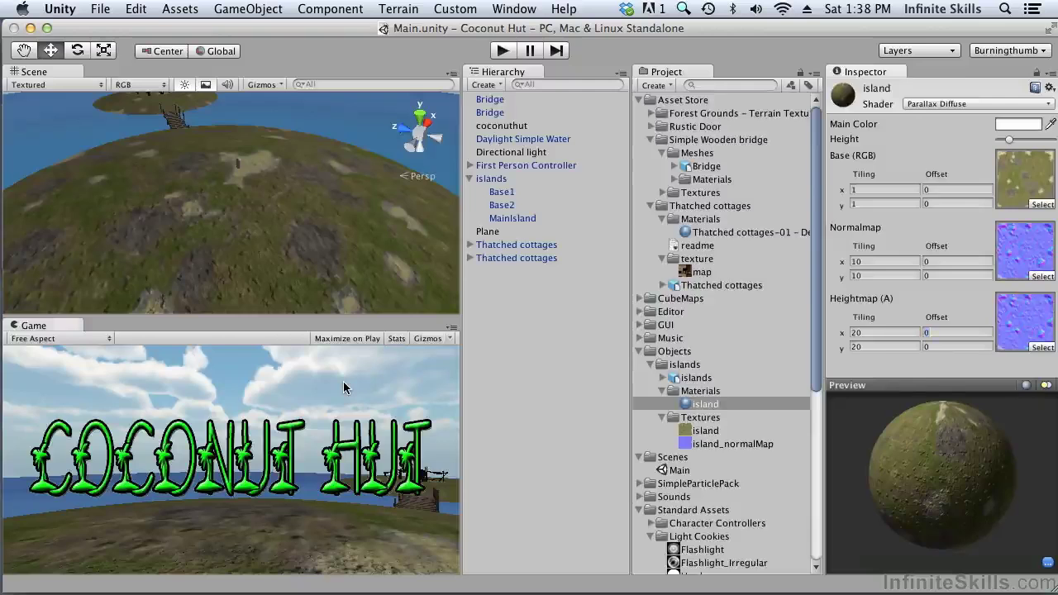
# Step: Play-test the Coconut Hut scene in a maximized Game view to check the grainier island
pyautogui.hotkey('shift', 'space')
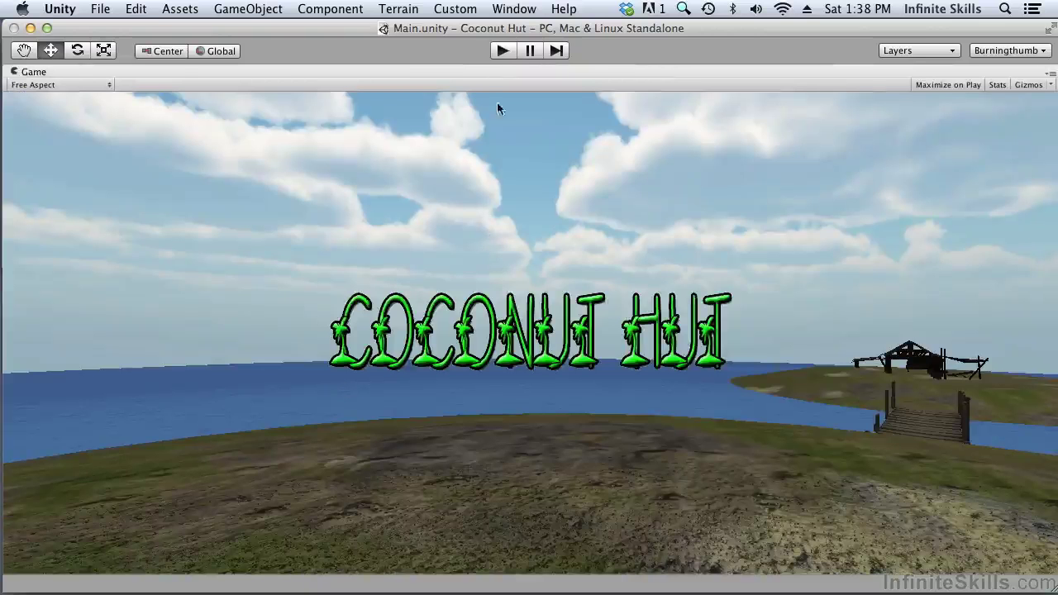
pyautogui.click(501, 51)
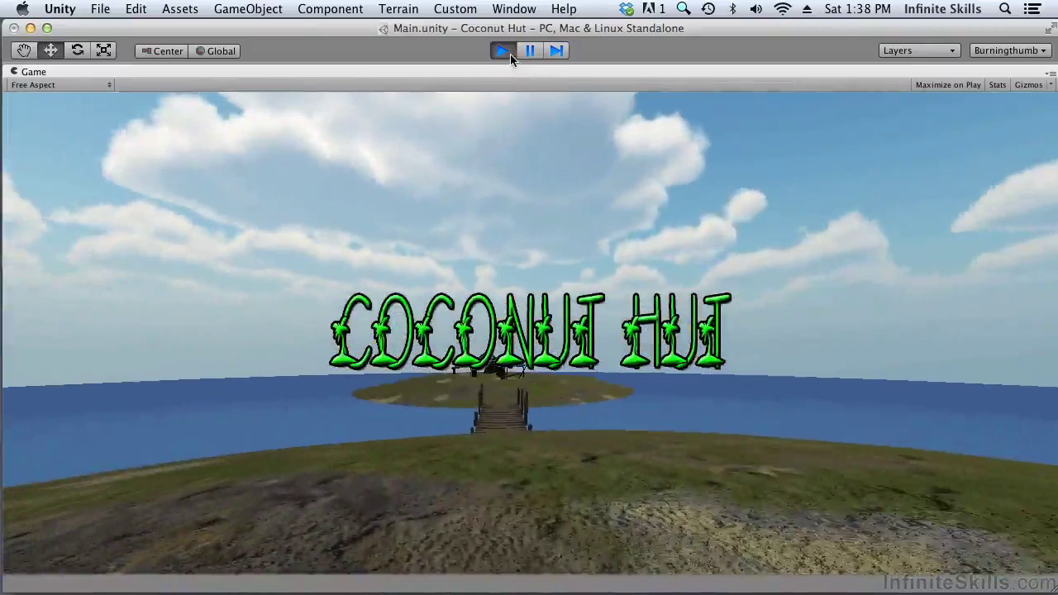
pyautogui.click(508, 52)
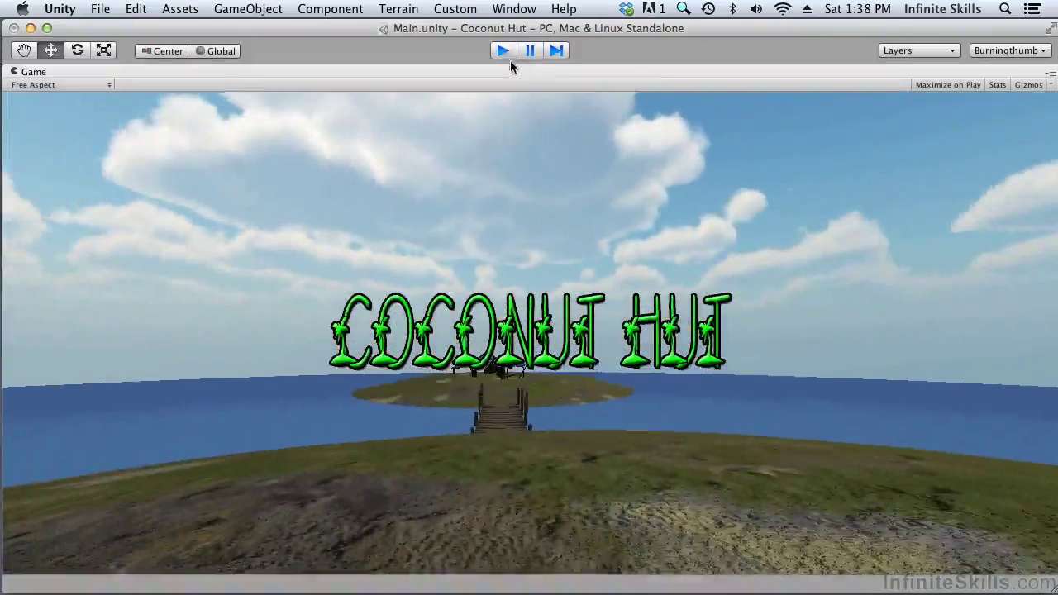